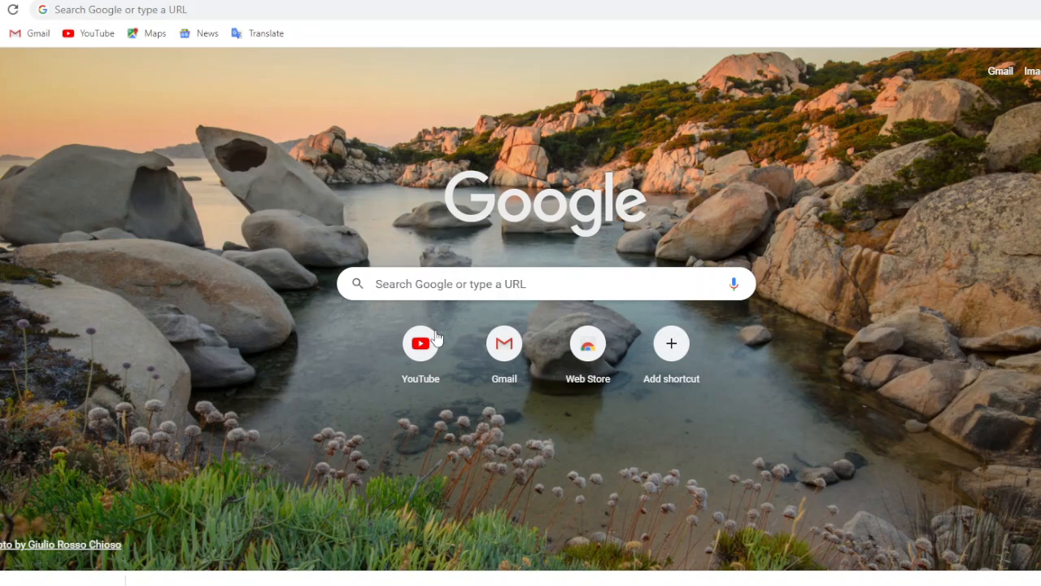
Search Google for "visual studio code download" and open the official Visual Studio Code download page for Mac, Linux and Windows
{"action": "left_click", "coordinate": [409, 284]}
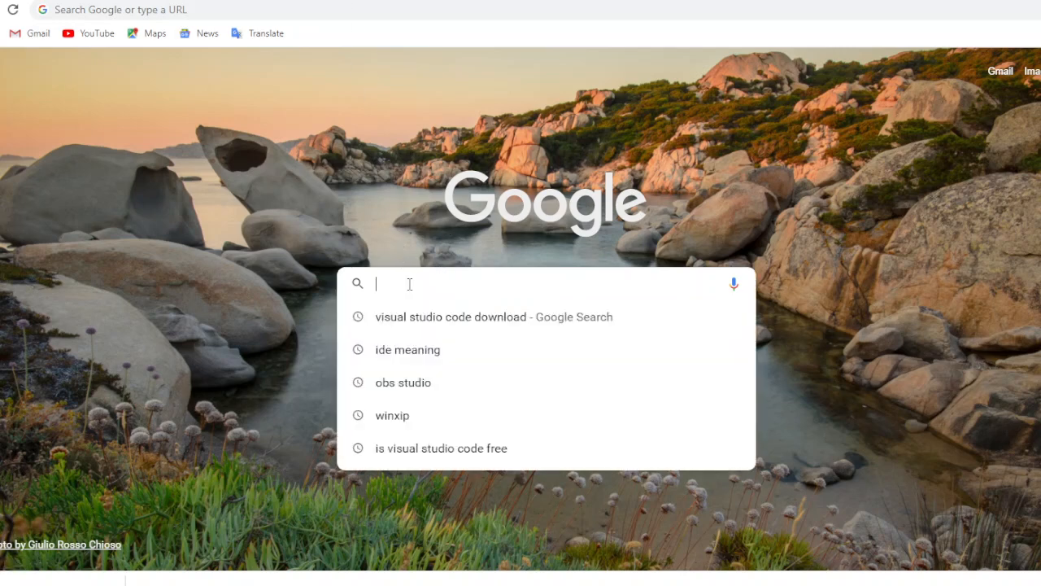
{"action": "type", "text": "visu"}
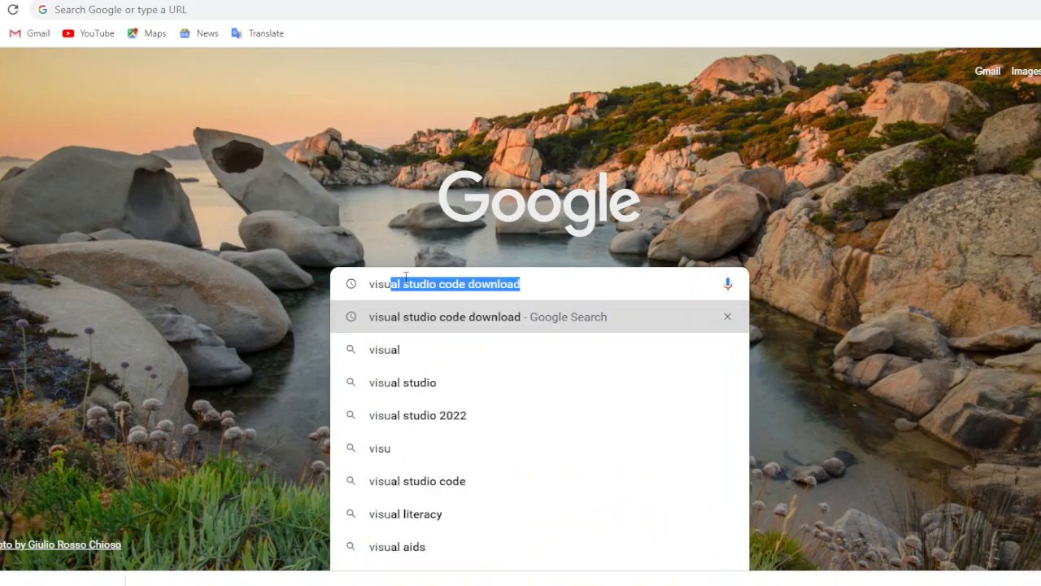
{"action": "key", "text": "Return"}
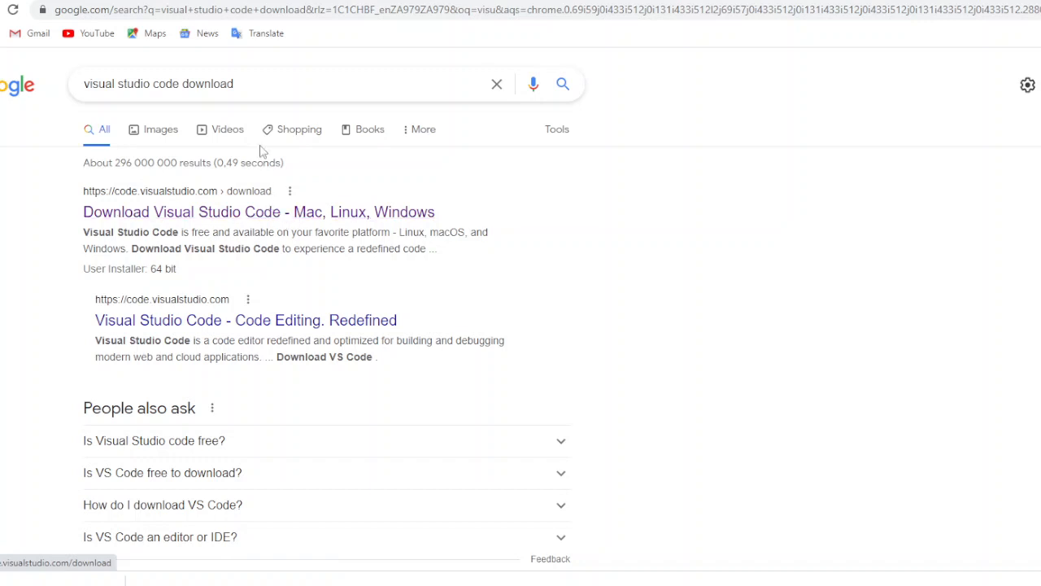
{"action": "left_click", "coordinate": [235, 218]}
{"action": "left_click", "coordinate": [164, 213]}
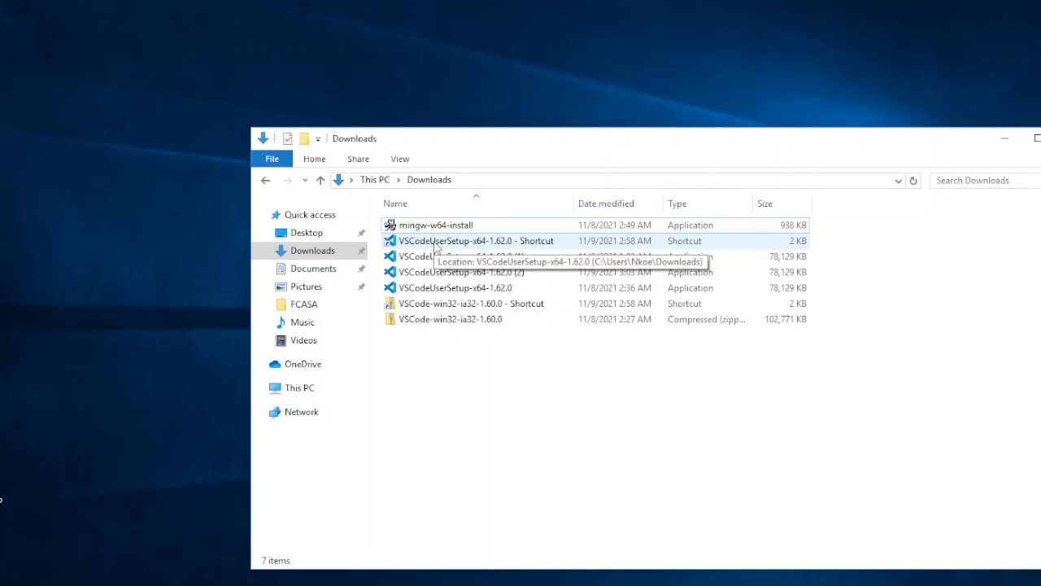
Run the VSCodeUserSetup-x64-1.62.0 installer, accept the license, enable the desktop icon task, and exit setup before installing
{"action": "double_click", "coordinate": [470, 289]}
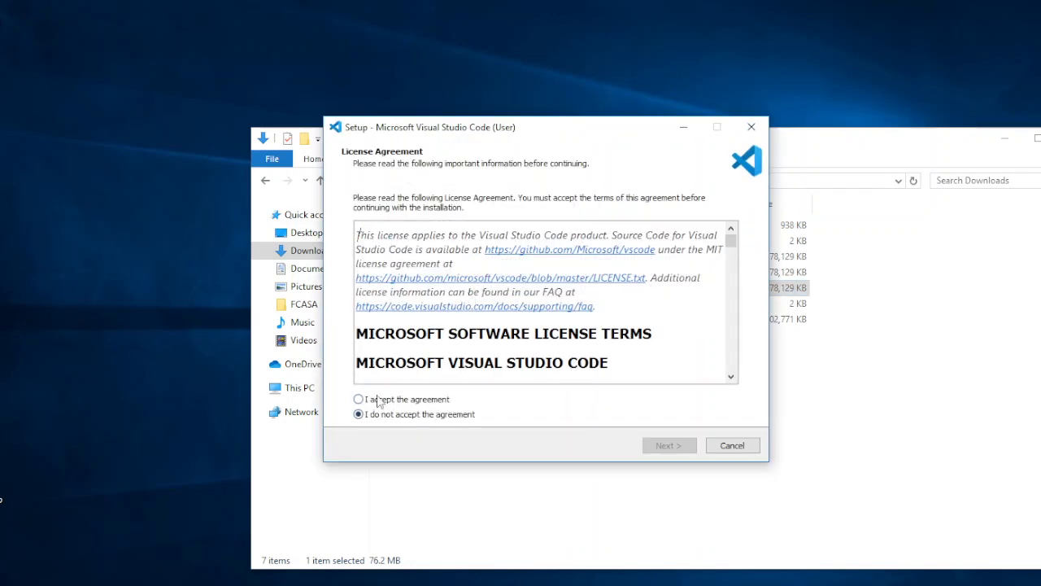
{"action": "left_click", "coordinate": [373, 400]}
{"action": "left_click", "coordinate": [671, 449]}
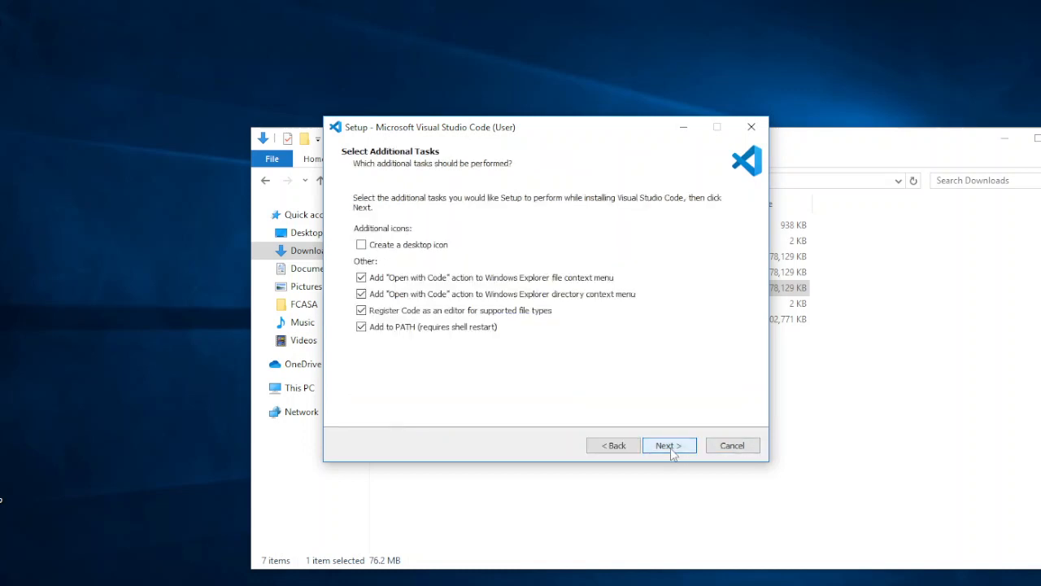
{"action": "left_click", "coordinate": [362, 247]}
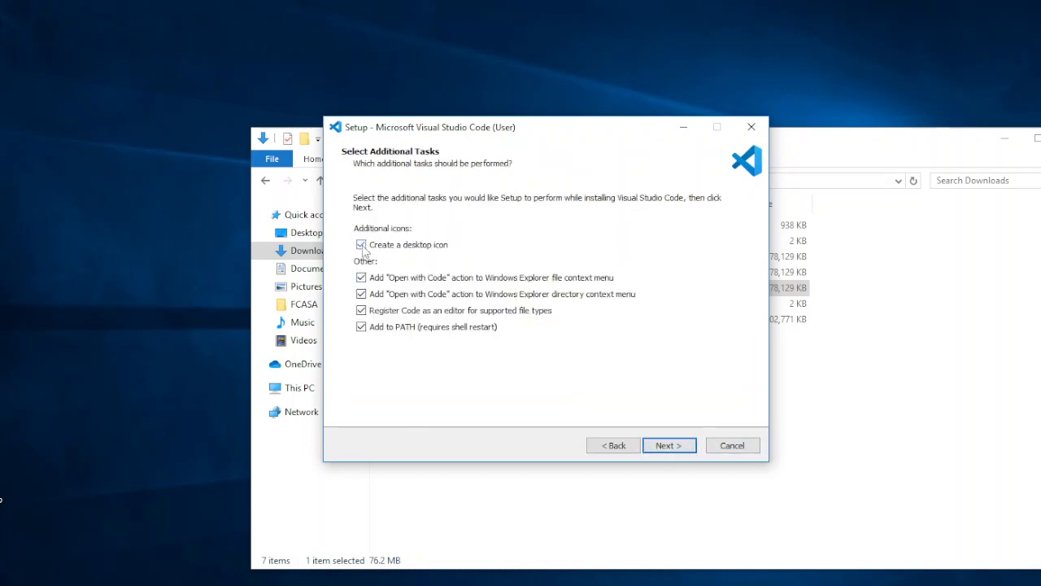
{"action": "left_click_drag", "start_coordinate": [29, 479], "coordinate": [0, 491]}
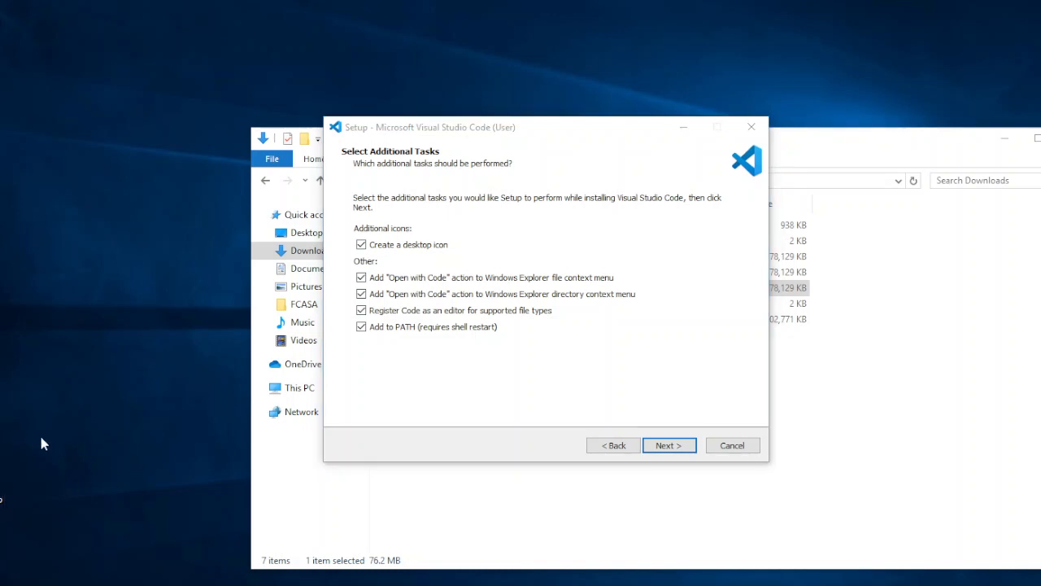
{"action": "left_click", "coordinate": [676, 444]}
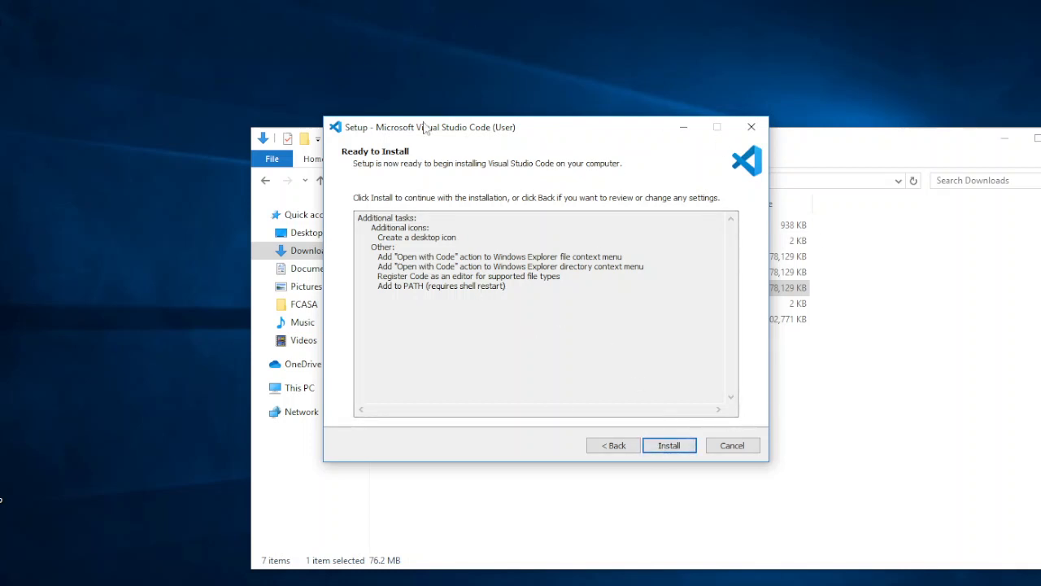
{"action": "left_click", "coordinate": [733, 446]}
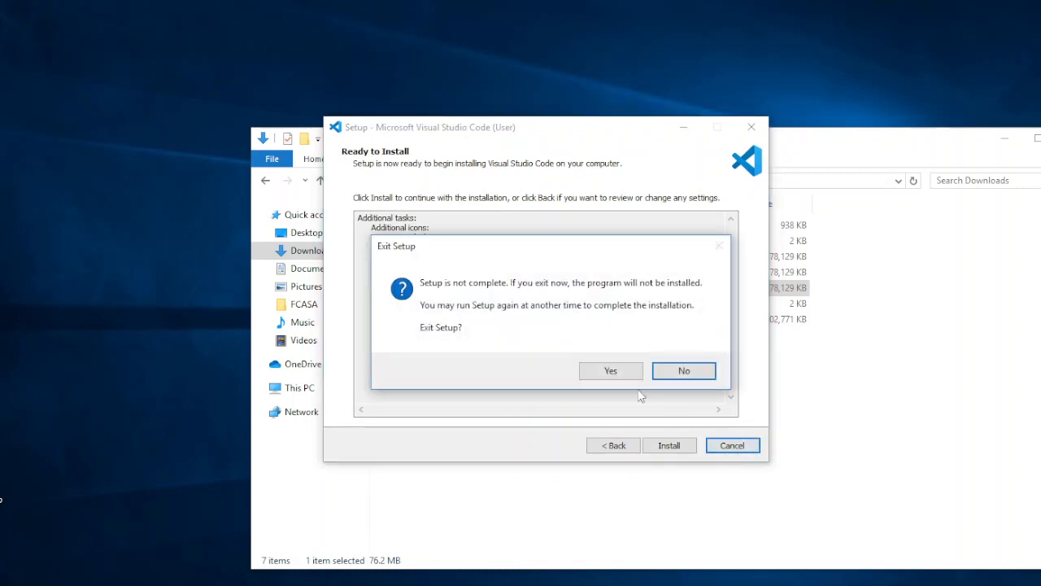
{"action": "left_click", "coordinate": [610, 371]}
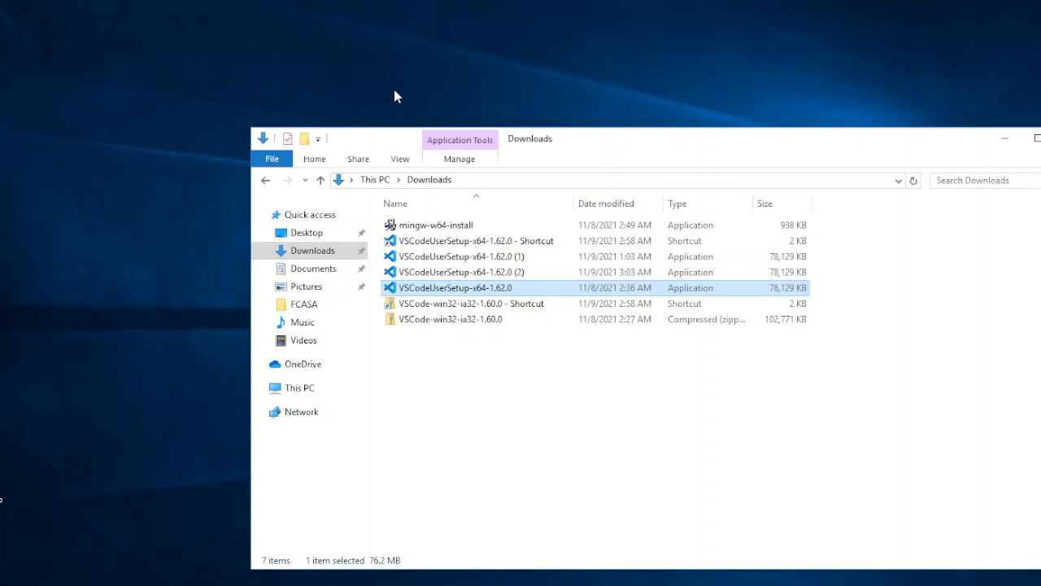
Switch to Visual Studio Code, search the extensions marketplace for "C++" and open Microsoft's C/C++ extension page
{"action": "left_click", "coordinate": [47, 472]}
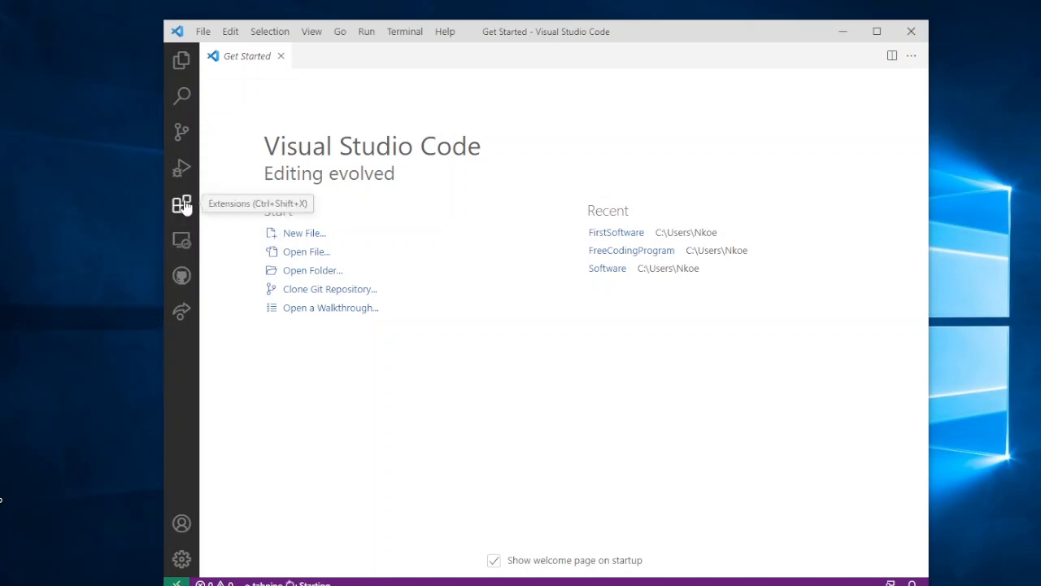
{"action": "key", "text": "ctrl+shift+x"}
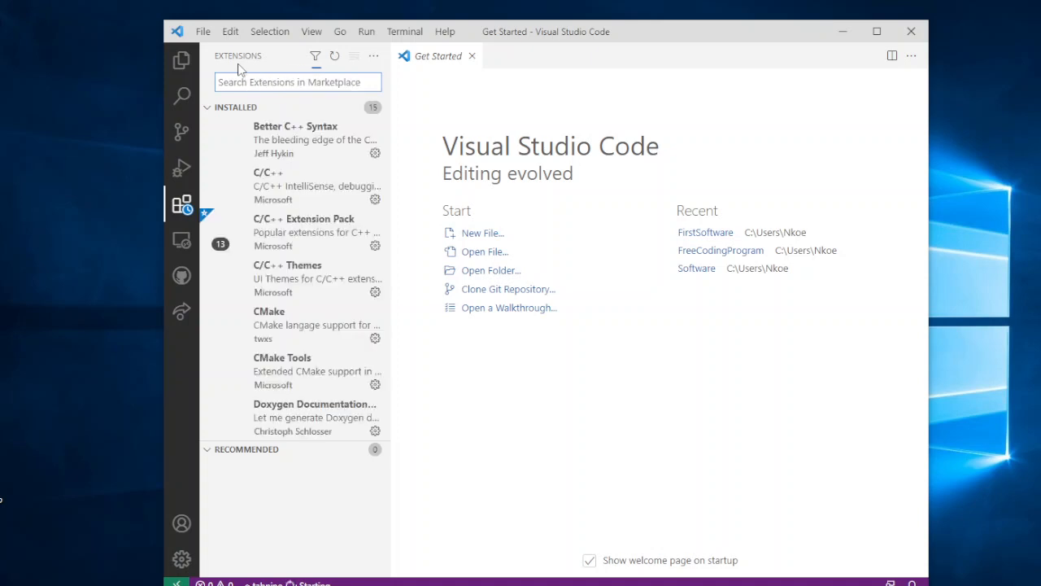
{"action": "type", "text": "c"}
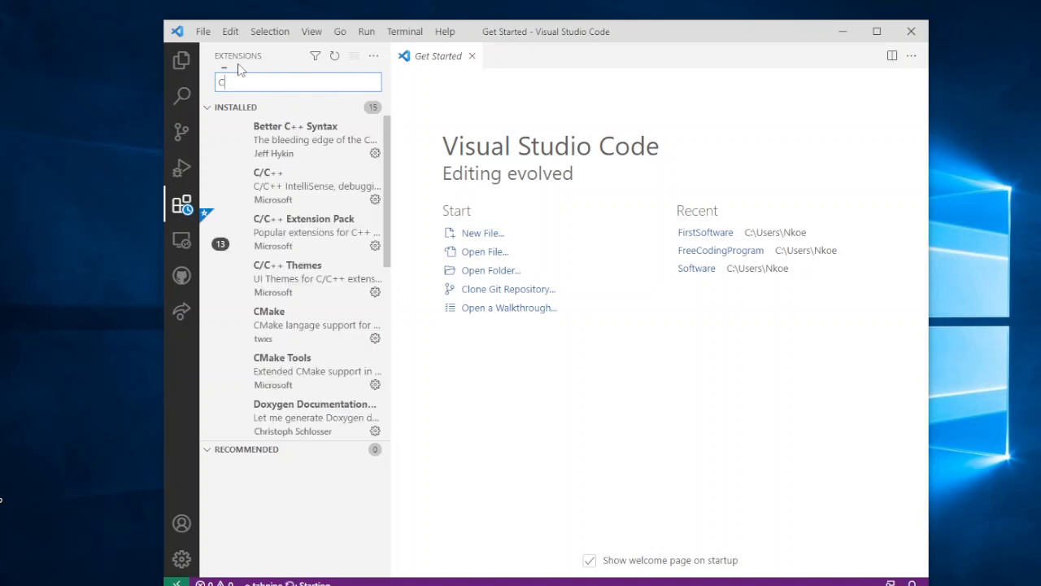
{"action": "type", "text": "++"}
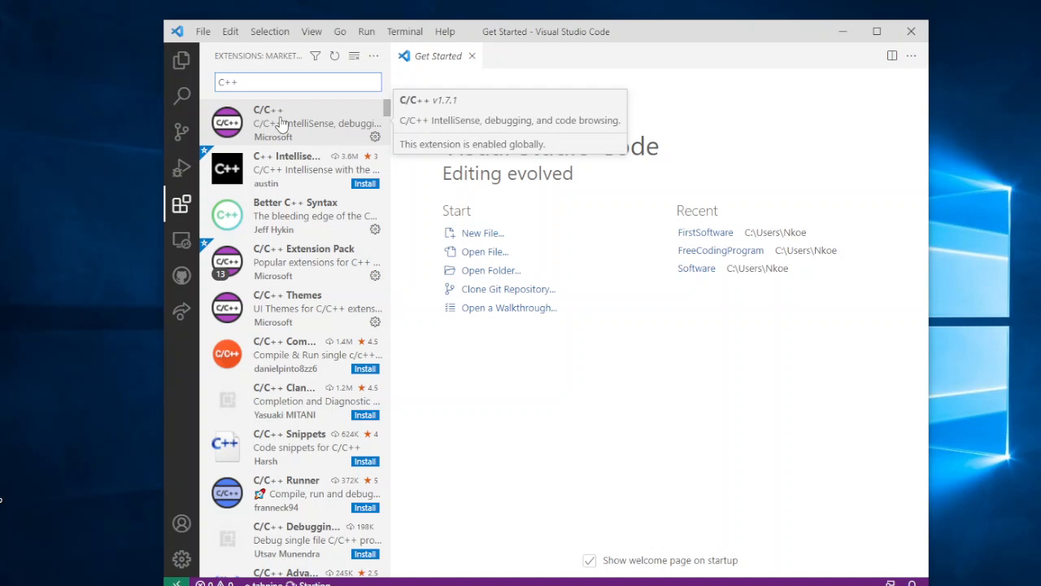
{"action": "left_click", "coordinate": [280, 145]}
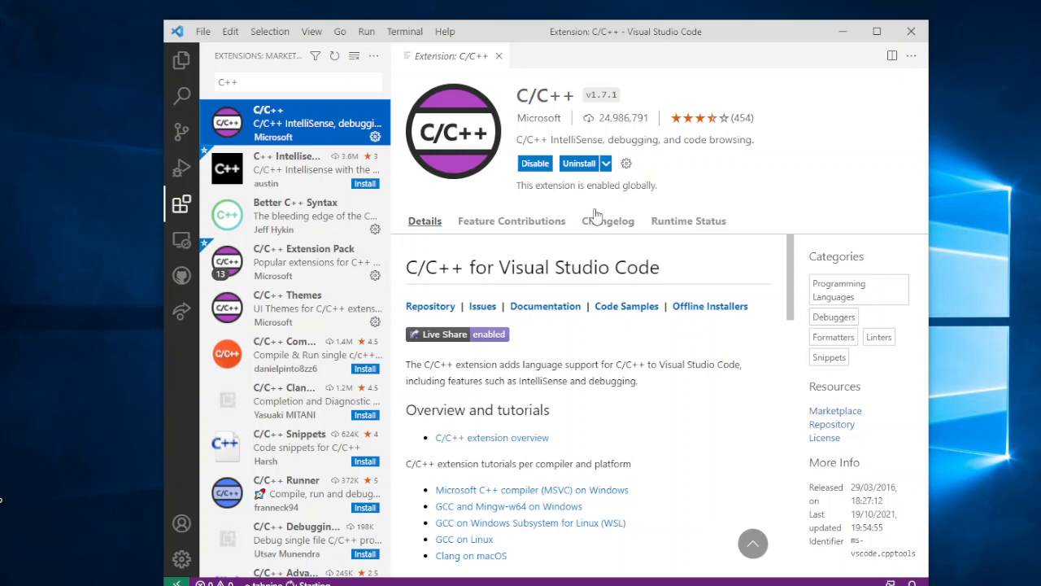
Minimize Visual Studio Code, switch to Chrome for the SourceForge MinGW-w64 project page, and select its web address
{"action": "left_click", "coordinate": [844, 32]}
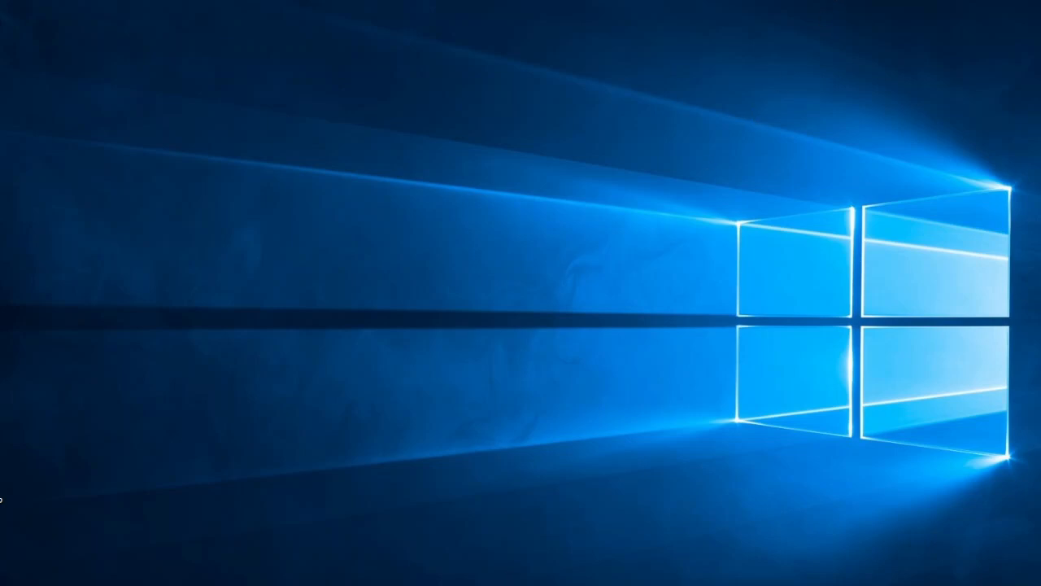
{"action": "mouse_move", "coordinate": [407, 585]}
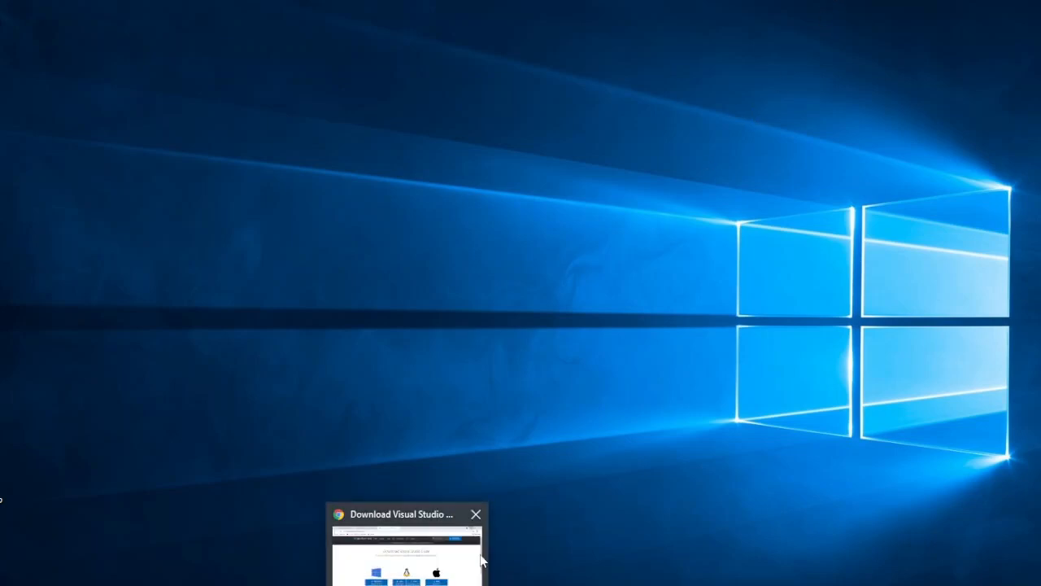
{"action": "mouse_move", "coordinate": [482, 560]}
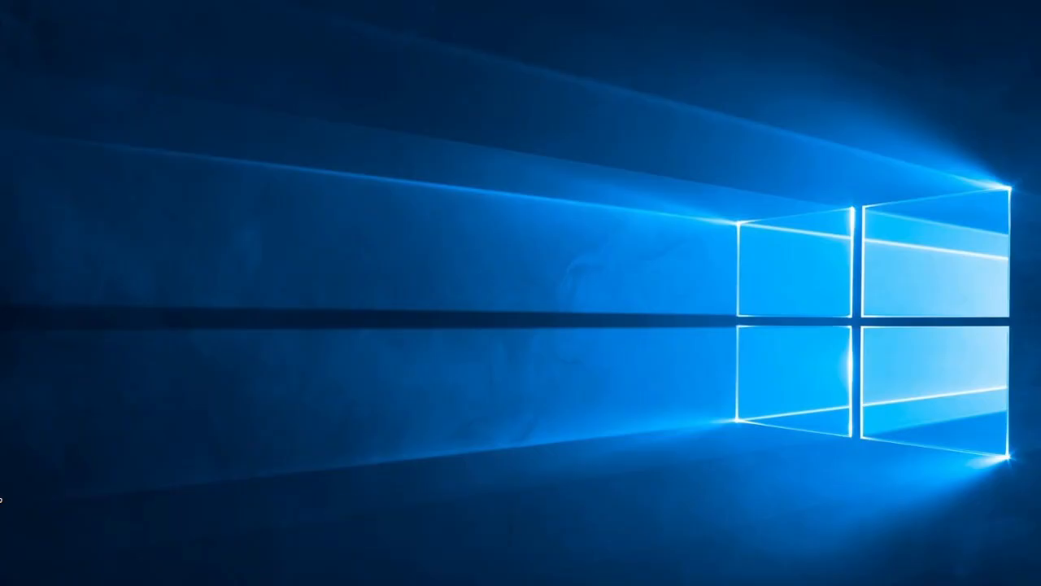
{"action": "left_click", "coordinate": [407, 585]}
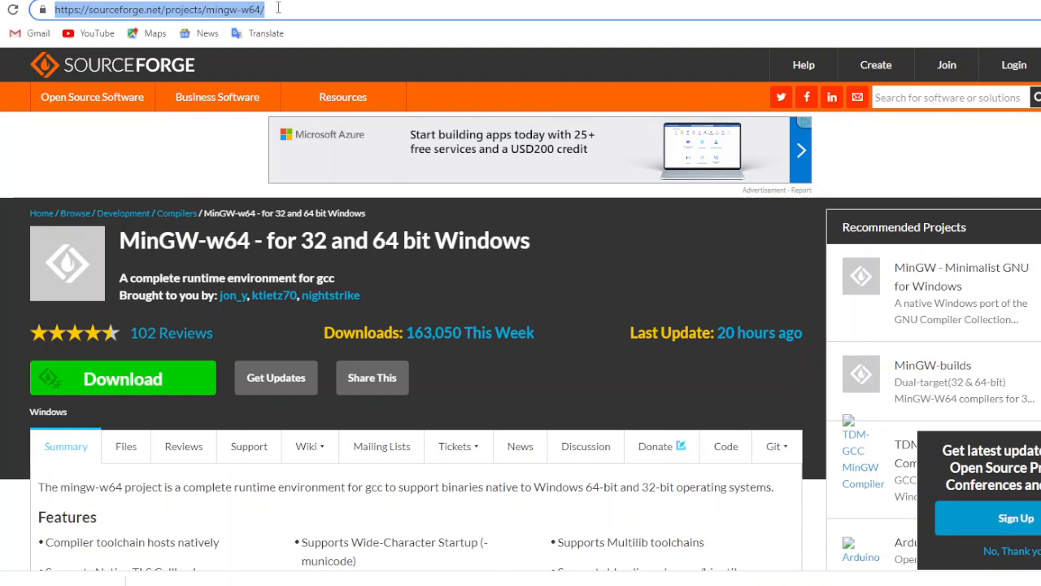
{"action": "left_click_drag", "start_coordinate": [277, 8], "coordinate": [65, 16]}
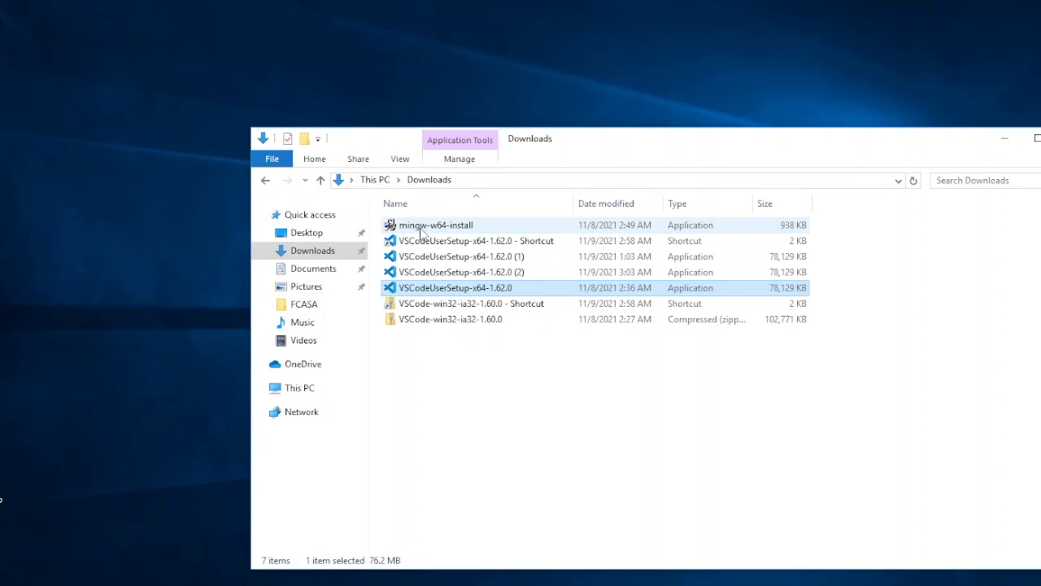
Run mingw-w64-install from Downloads, set the architecture to x86_64, and continue to the installation folder page
{"action": "left_click", "coordinate": [421, 231]}
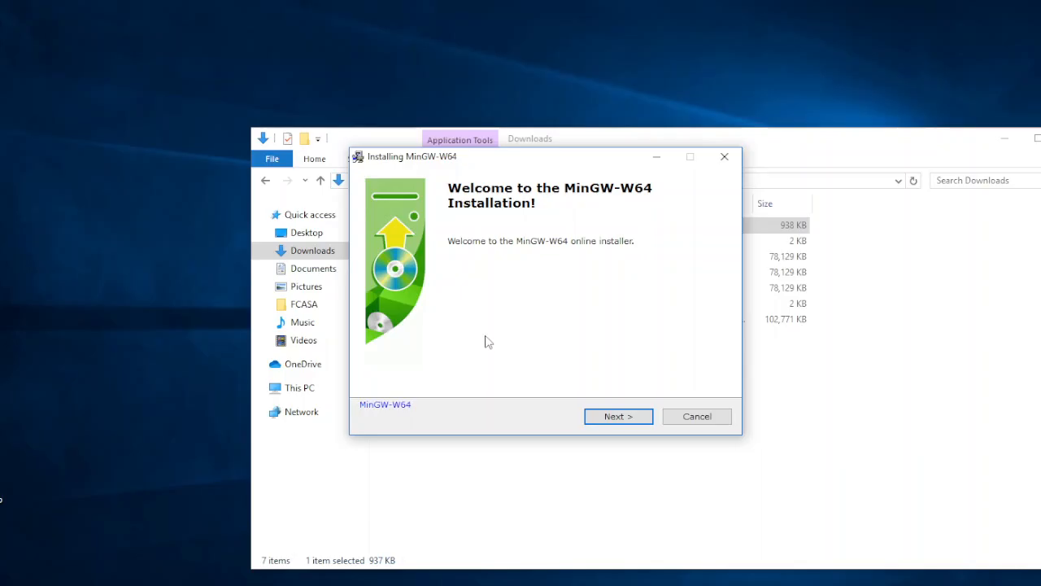
{"action": "left_click", "coordinate": [617, 416]}
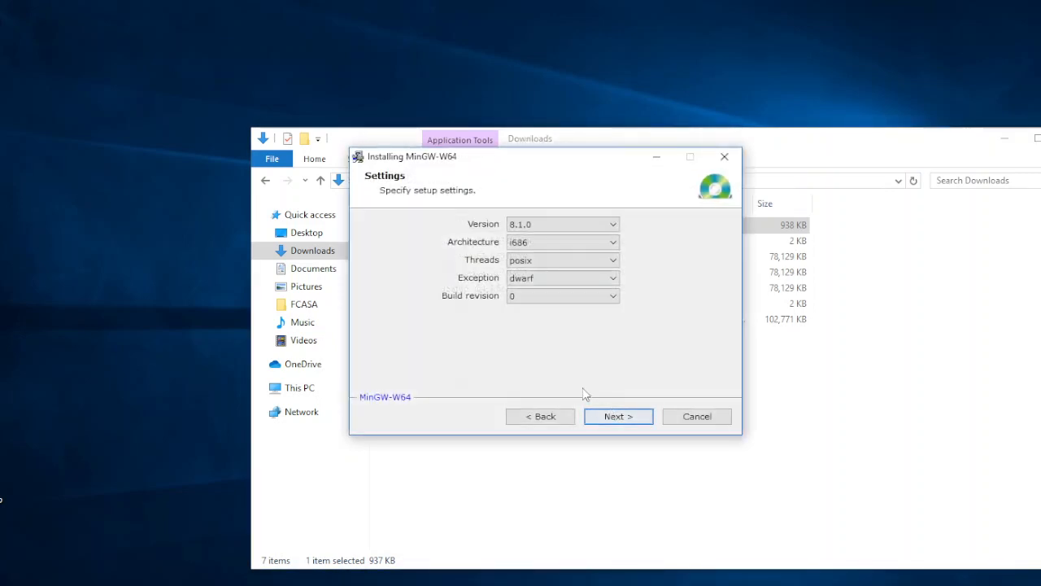
{"action": "left_click", "coordinate": [543, 245]}
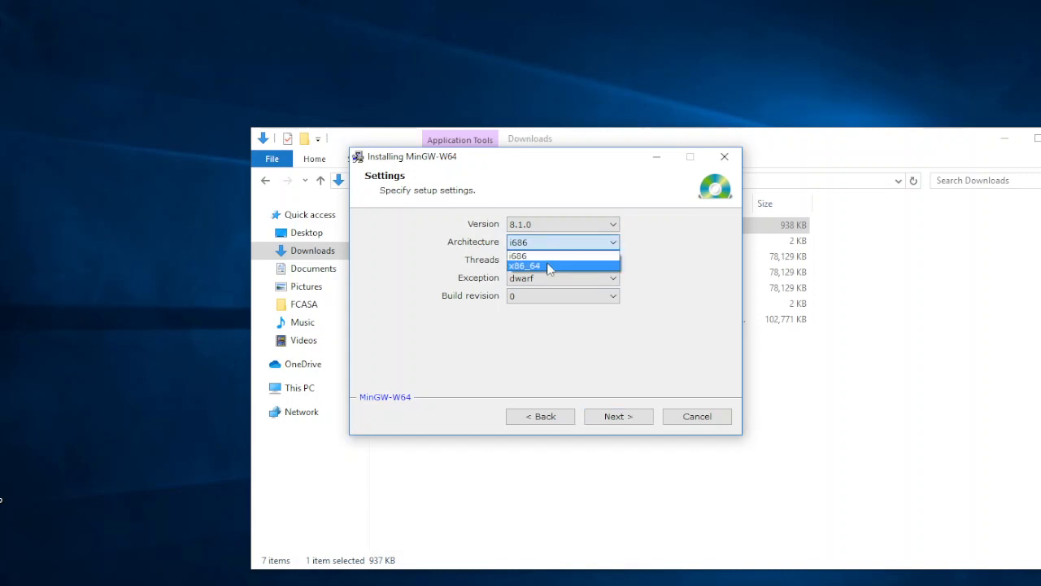
{"action": "left_click", "coordinate": [549, 268]}
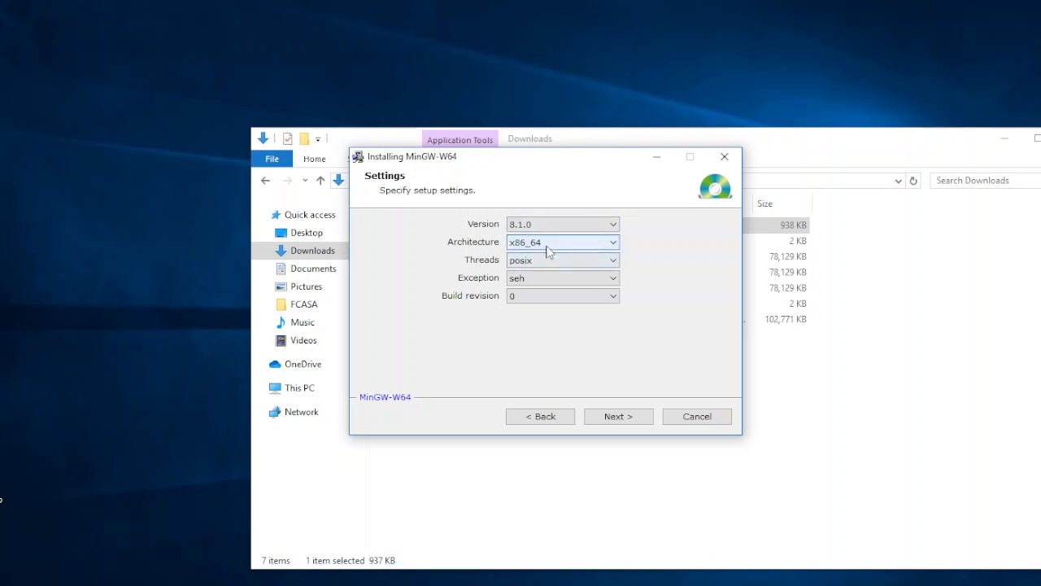
{"action": "left_click", "coordinate": [632, 418]}
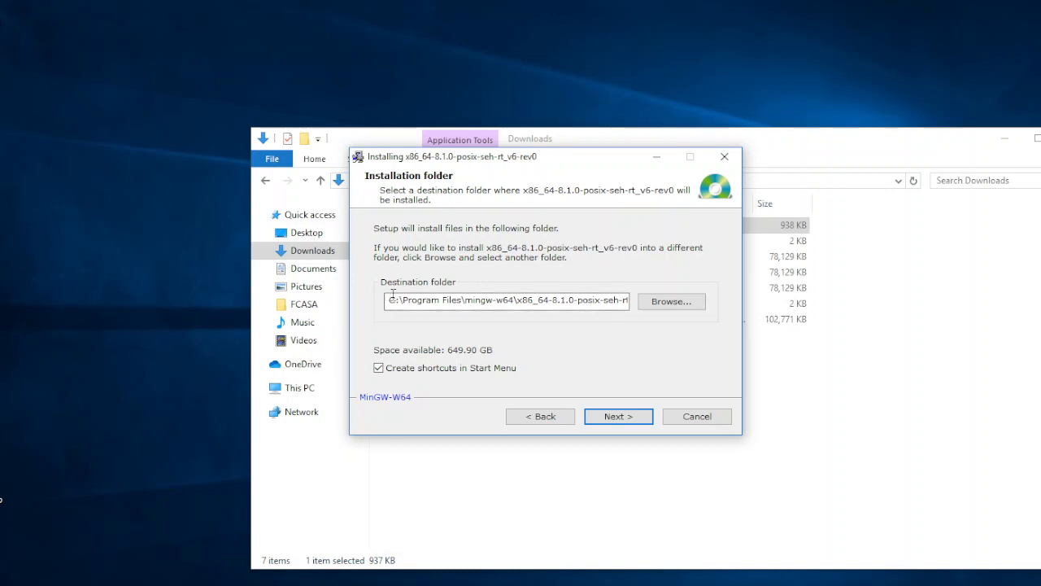
Copy the full destination folder path from the MinGW-W64 installer
{"action": "left_click", "coordinate": [391, 300]}
{"action": "left_click_drag", "start_coordinate": [407, 300], "coordinate": [516, 300]}
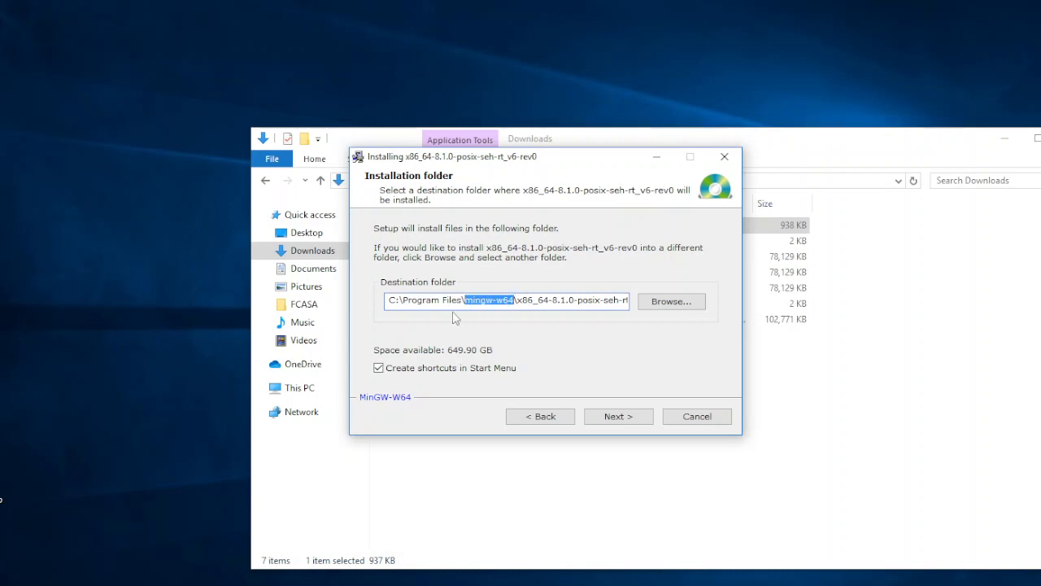
{"action": "left_click", "coordinate": [407, 301]}
{"action": "right_click", "coordinate": [431, 300]}
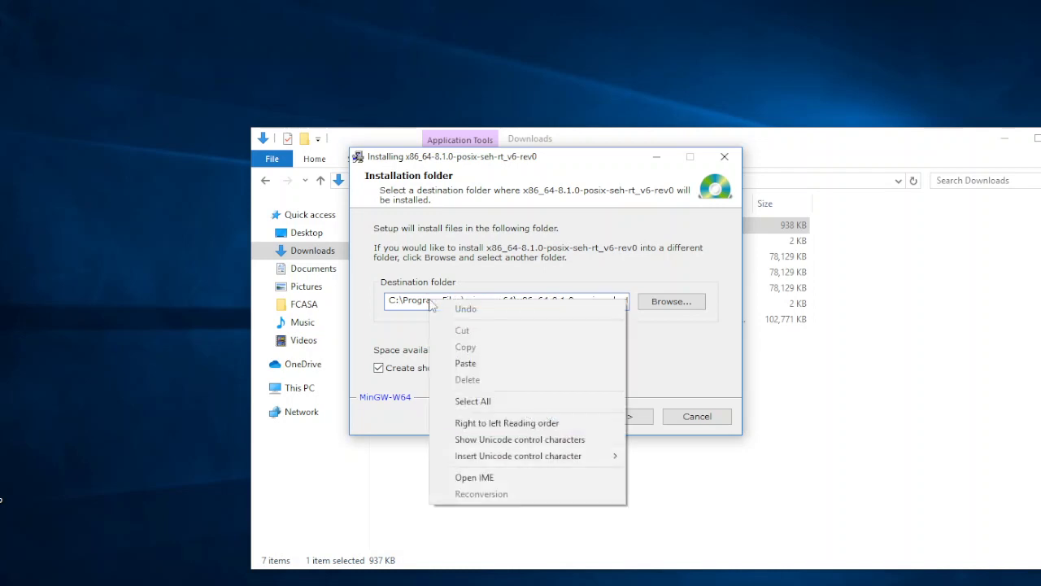
{"action": "left_click", "coordinate": [488, 400]}
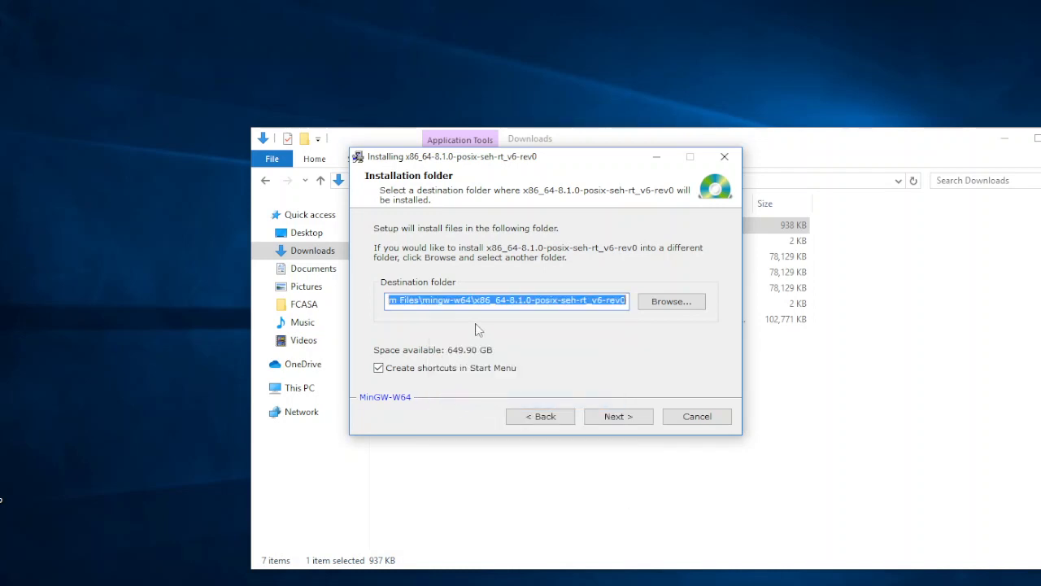
{"action": "right_click", "coordinate": [482, 301]}
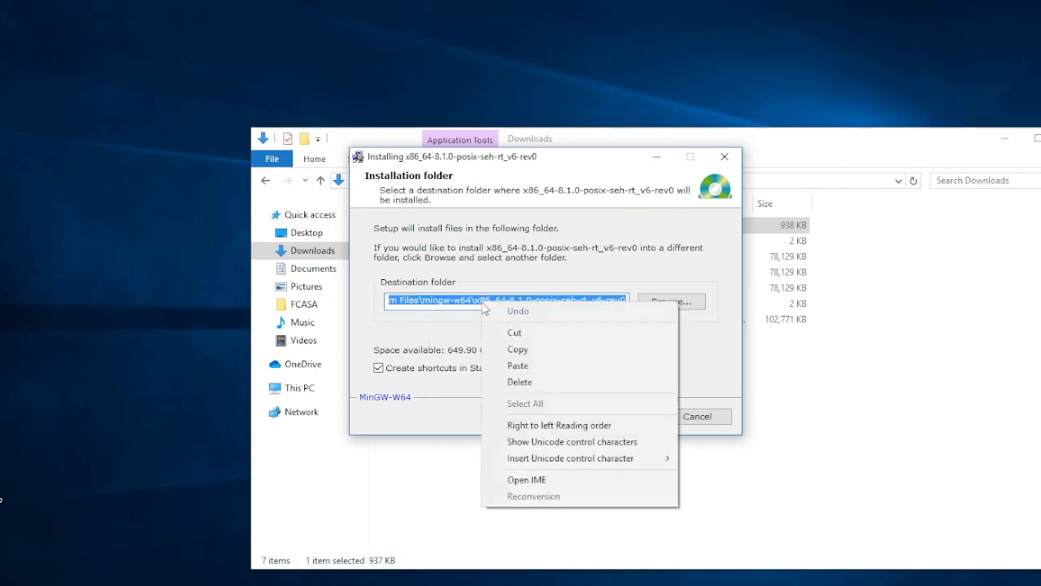
{"action": "left_click", "coordinate": [521, 350]}
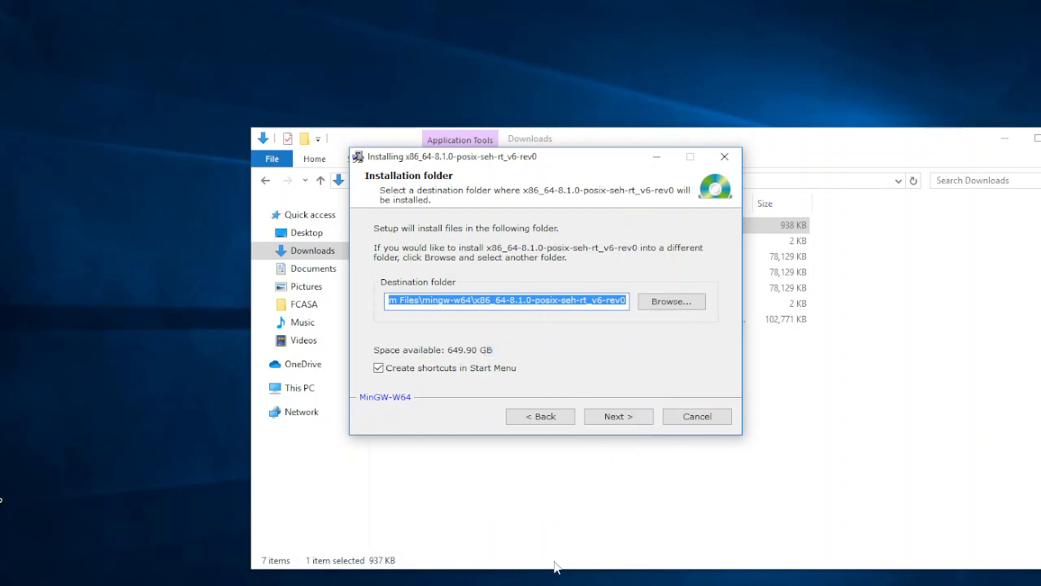
Switch to the Notepad window holding the installation path and move it up just below the installer's folder settings
{"action": "left_click", "coordinate": [483, 584]}
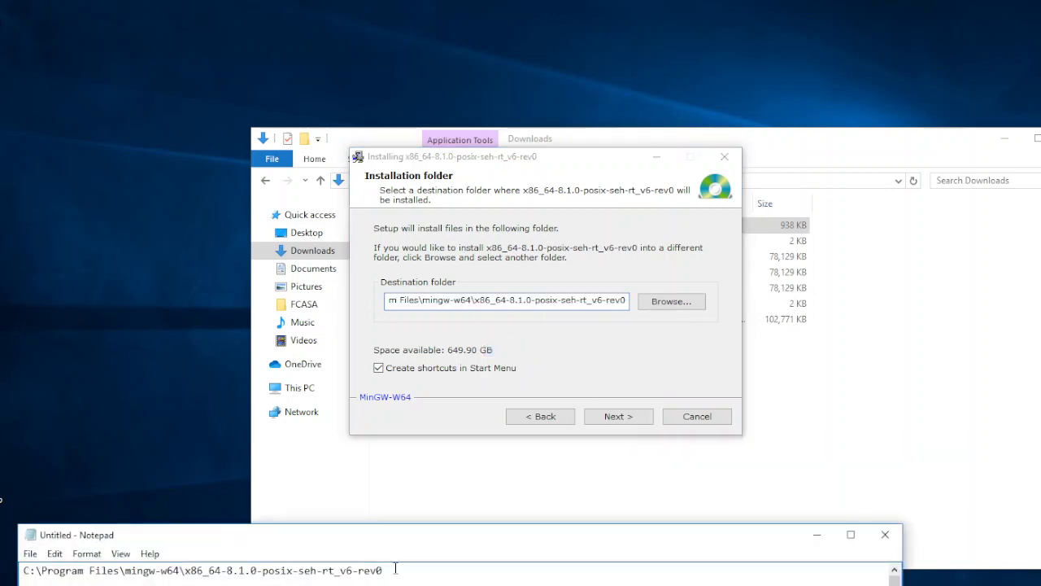
{"action": "left_click_drag", "start_coordinate": [348, 525], "coordinate": [347, 427]}
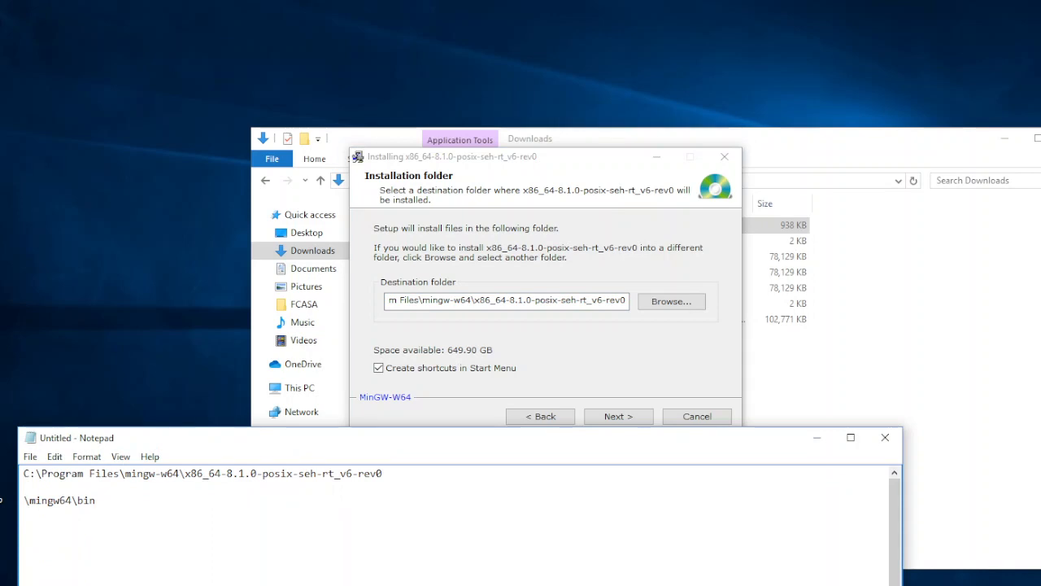
{"action": "left_click", "coordinate": [145, 584]}
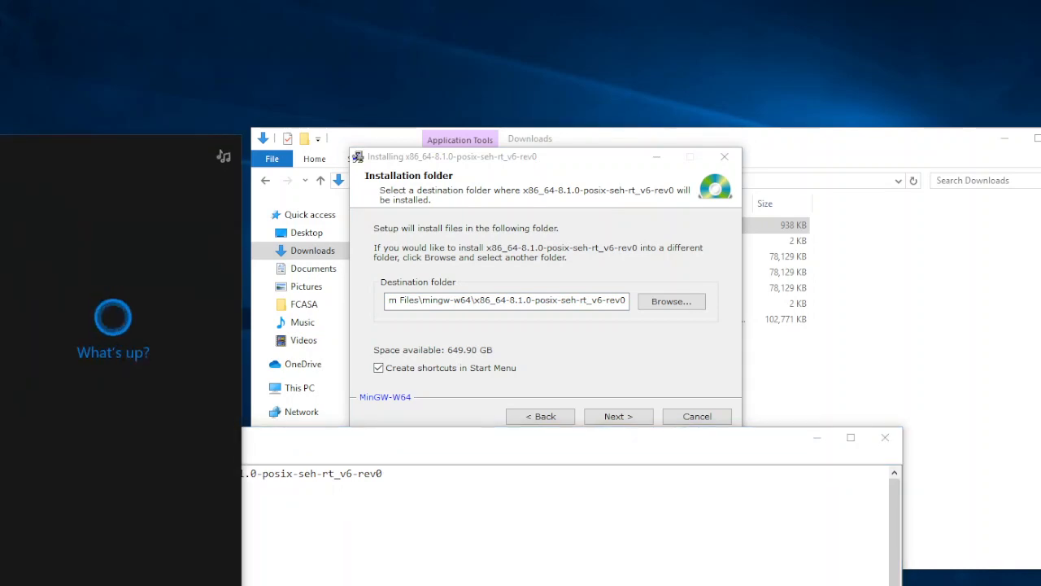
{"action": "type", "text": "eote"}
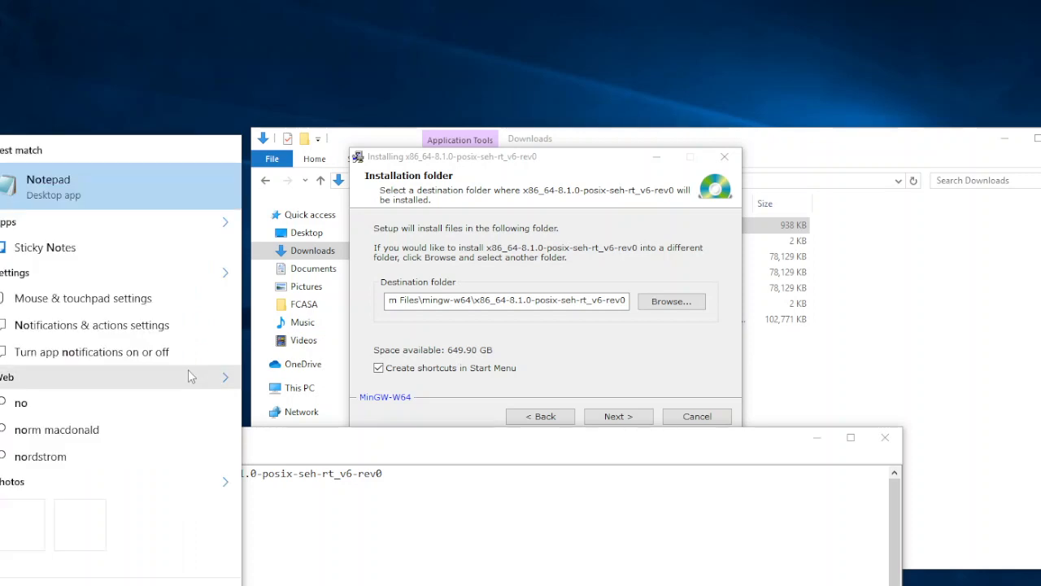
{"action": "left_click", "coordinate": [430, 503]}
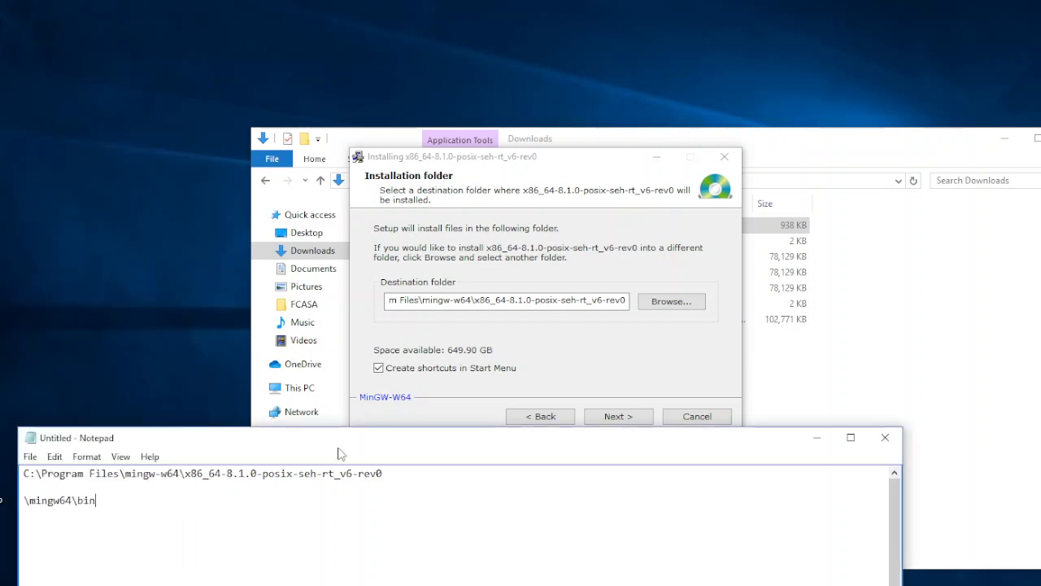
Compare the installation path in Notepad with the installer's destination folder, and cancel the MinGW-W64 installation
{"action": "left_click_drag", "start_coordinate": [397, 478], "coordinate": [23, 473]}
{"action": "left_click", "coordinate": [504, 299]}
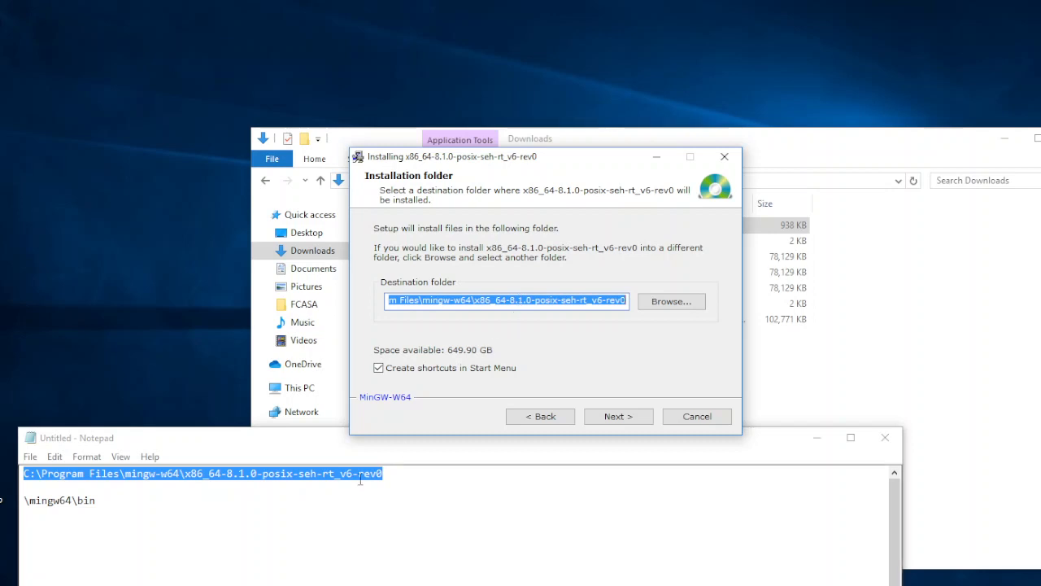
{"action": "left_click", "coordinate": [394, 480]}
{"action": "left_click_drag", "start_coordinate": [386, 473], "coordinate": [4, 461]}
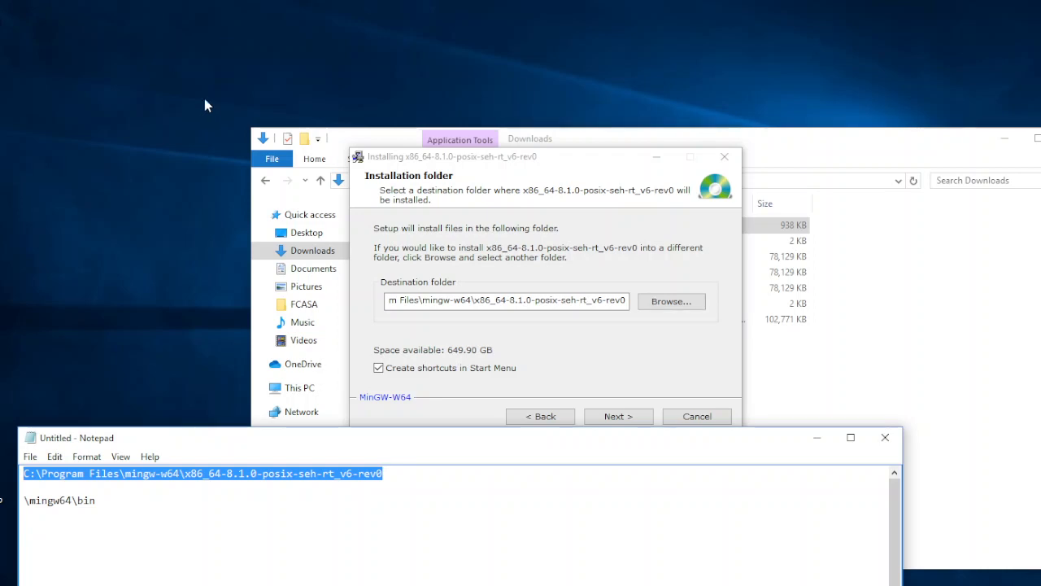
{"action": "left_click", "coordinate": [642, 259]}
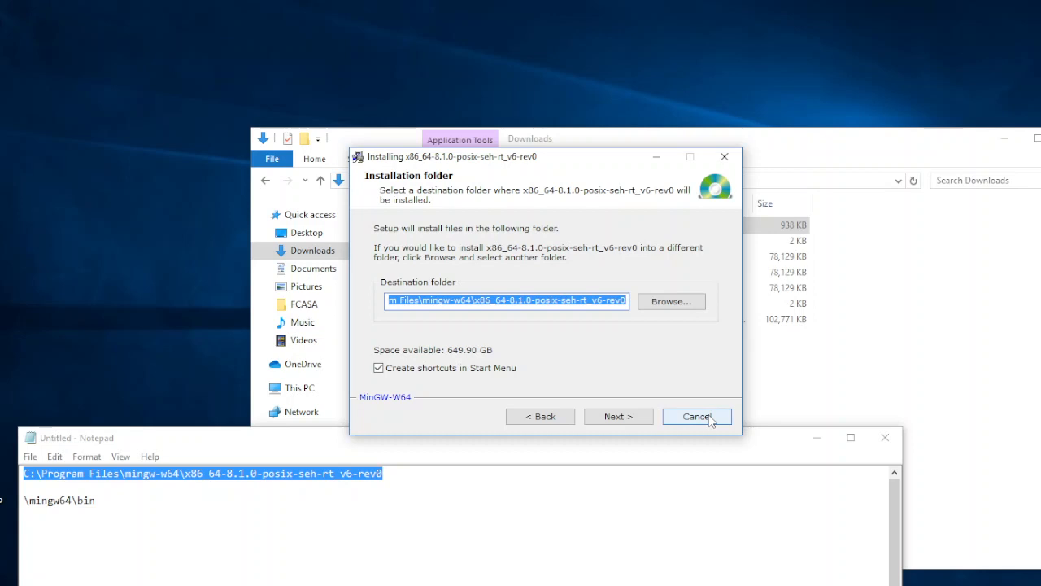
{"action": "left_click", "coordinate": [698, 417]}
{"action": "left_click", "coordinate": [570, 350]}
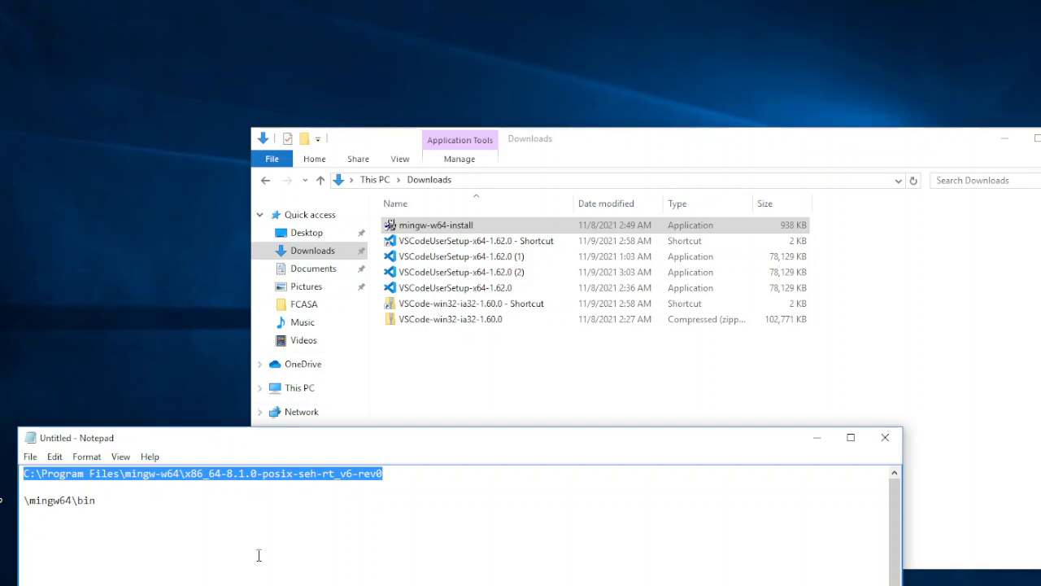
Search Windows for "enviro", open the system environment variables settings, and bring up the Environment Variables dialog
{"action": "left_click", "coordinate": [220, 585]}
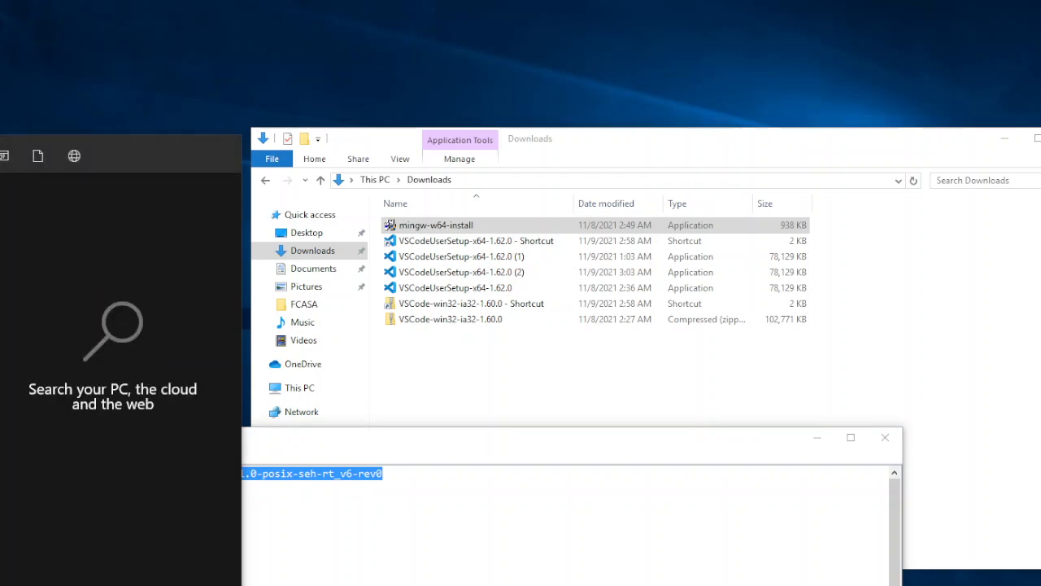
{"action": "type", "text": "e"}
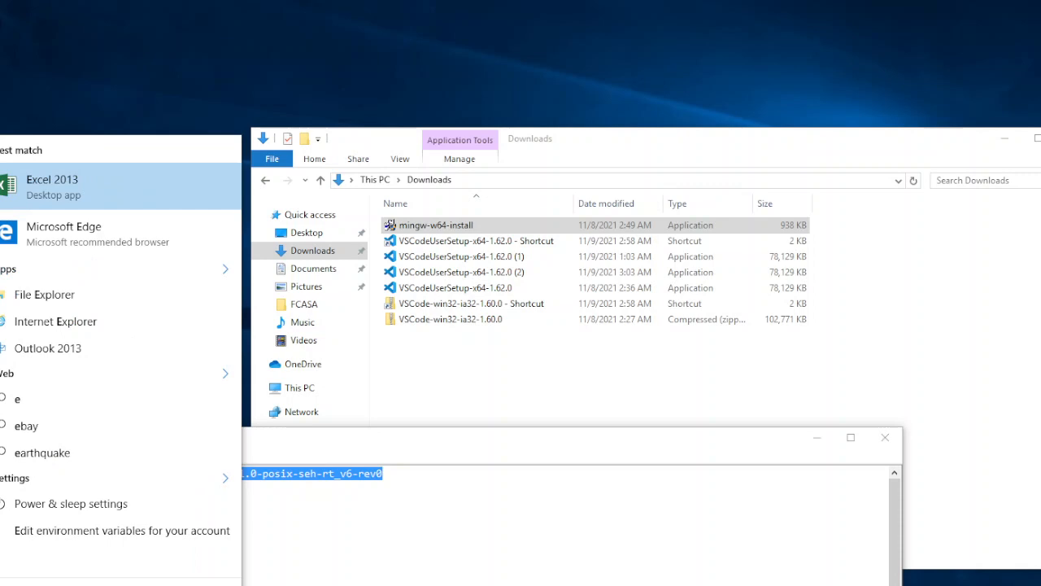
{"action": "type", "text": "nvir"}
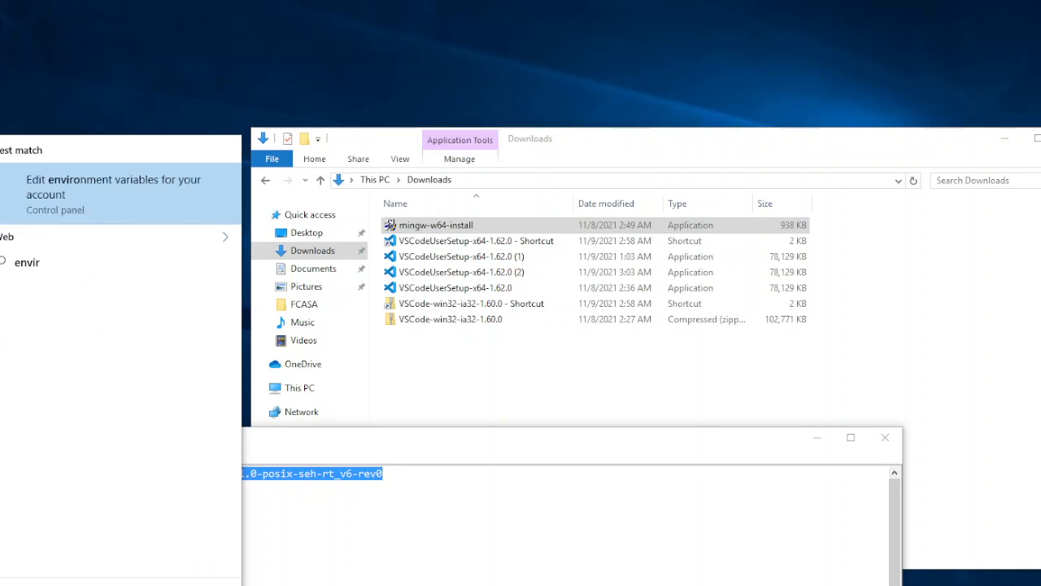
{"action": "type", "text": "o"}
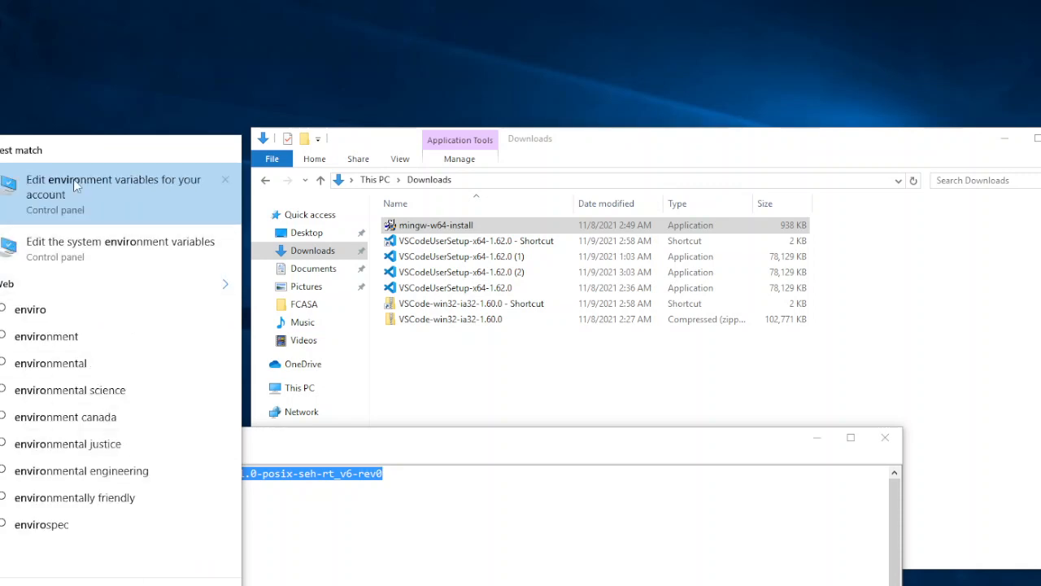
{"action": "left_click", "coordinate": [73, 256]}
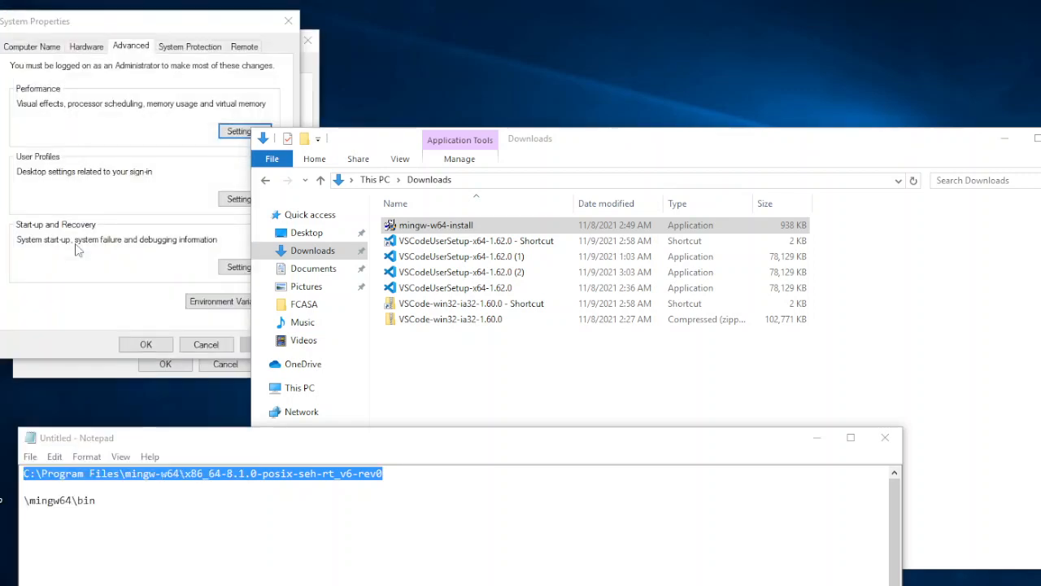
{"action": "left_click", "coordinate": [254, 92]}
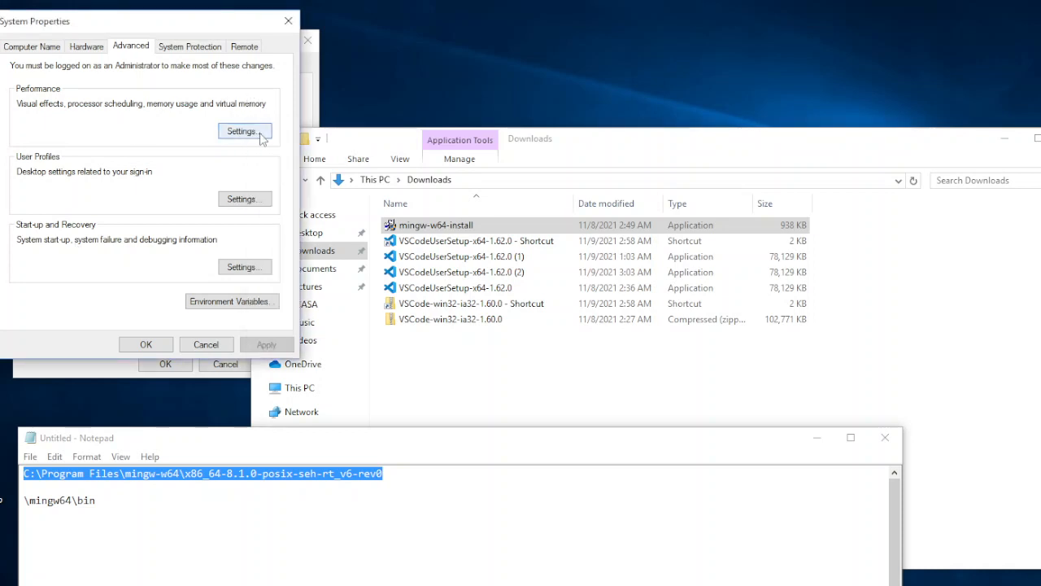
{"action": "left_click", "coordinate": [249, 304]}
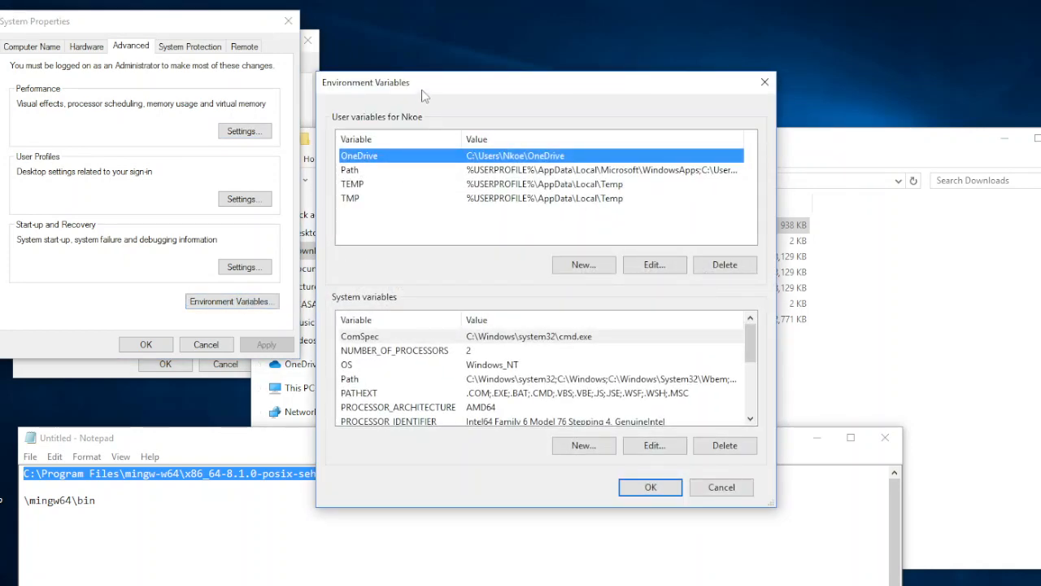
Open the user Path variable for editing and move its dialog clear of the path text in Notepad
{"action": "left_click", "coordinate": [362, 173]}
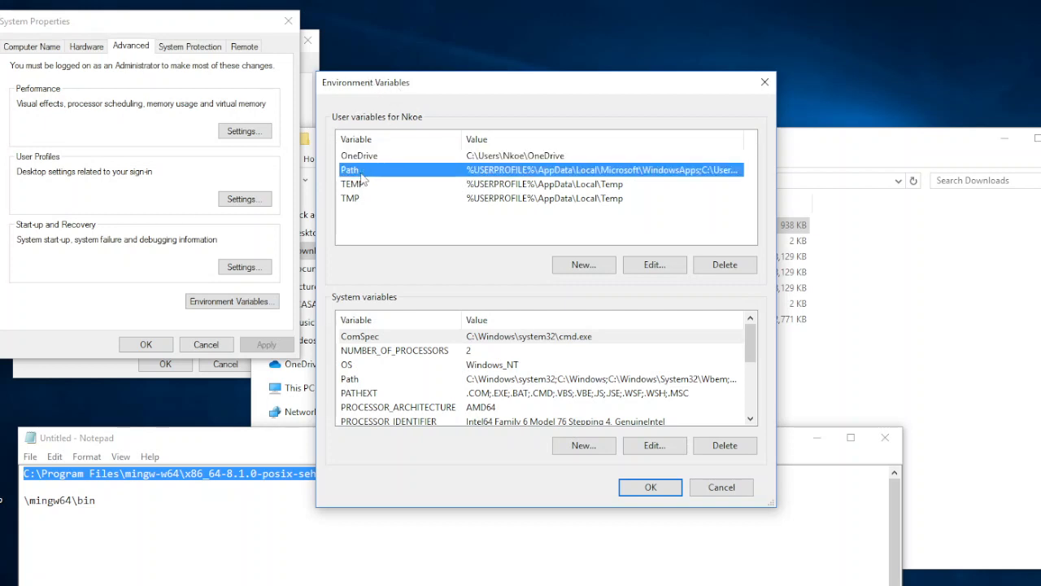
{"action": "left_click", "coordinate": [653, 266]}
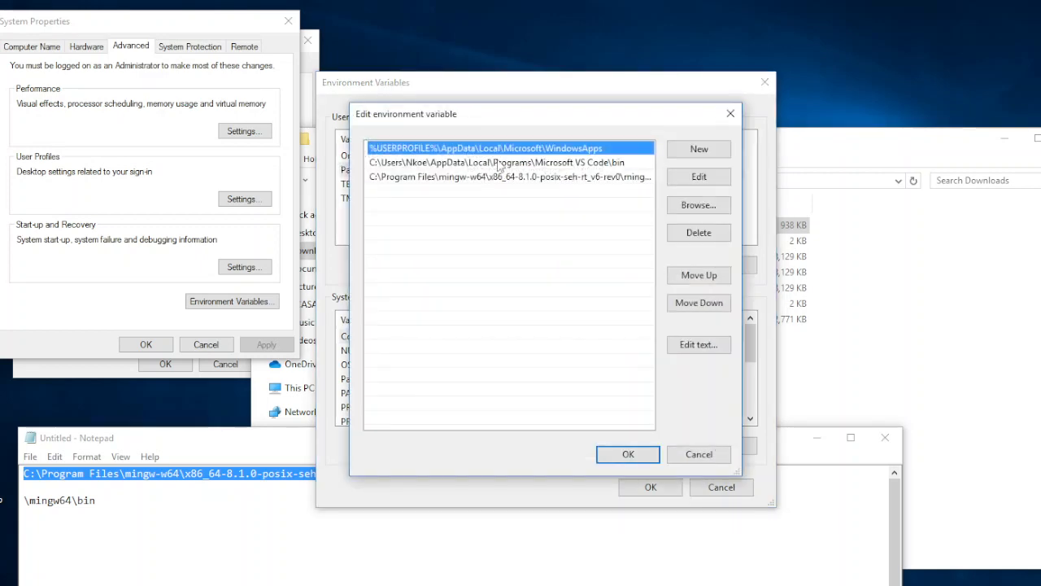
{"action": "left_click", "coordinate": [697, 152]}
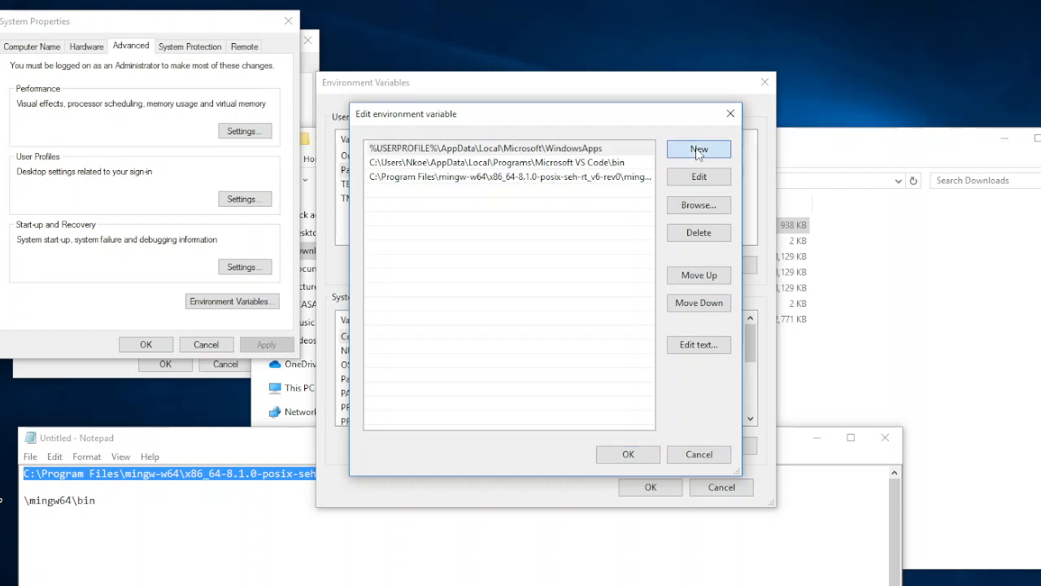
{"action": "left_click_drag", "start_coordinate": [606, 118], "coordinate": [744, 223]}
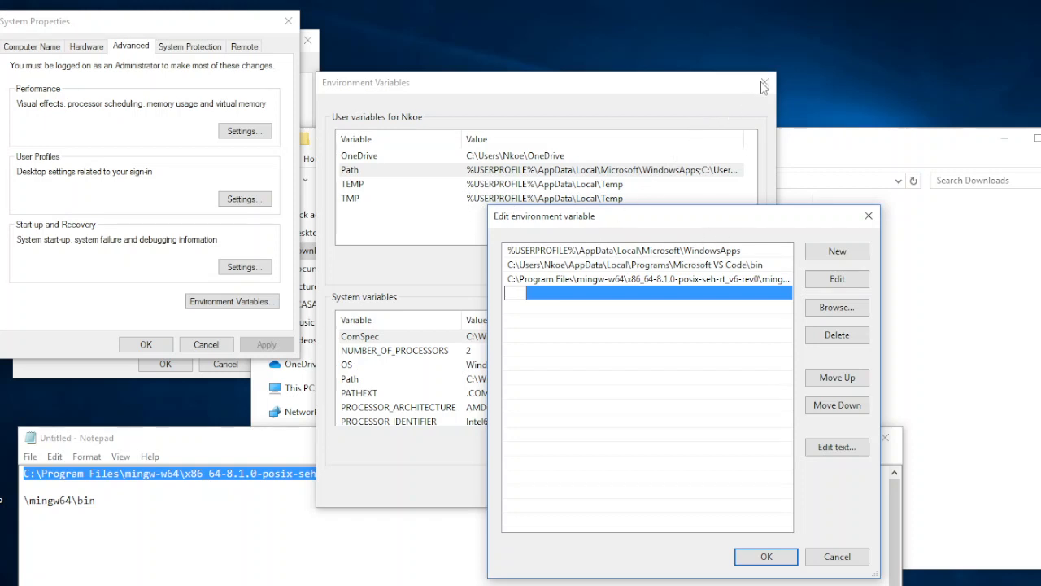
Copy C:\Program Files\mingw-w64\x86_64-8.1.0-posix-seh-rt_v6-rev0 from Notepad and add it as a new entry in the user Path variable
{"action": "left_click", "coordinate": [220, 454]}
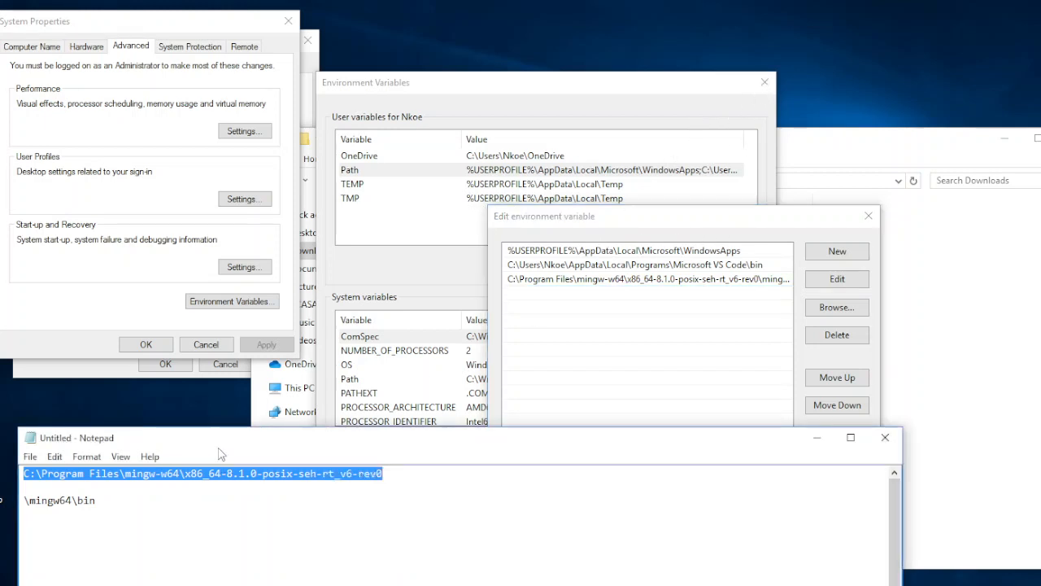
{"action": "left_click_drag", "start_coordinate": [390, 476], "coordinate": [49, 477]}
{"action": "right_click", "coordinate": [49, 478]}
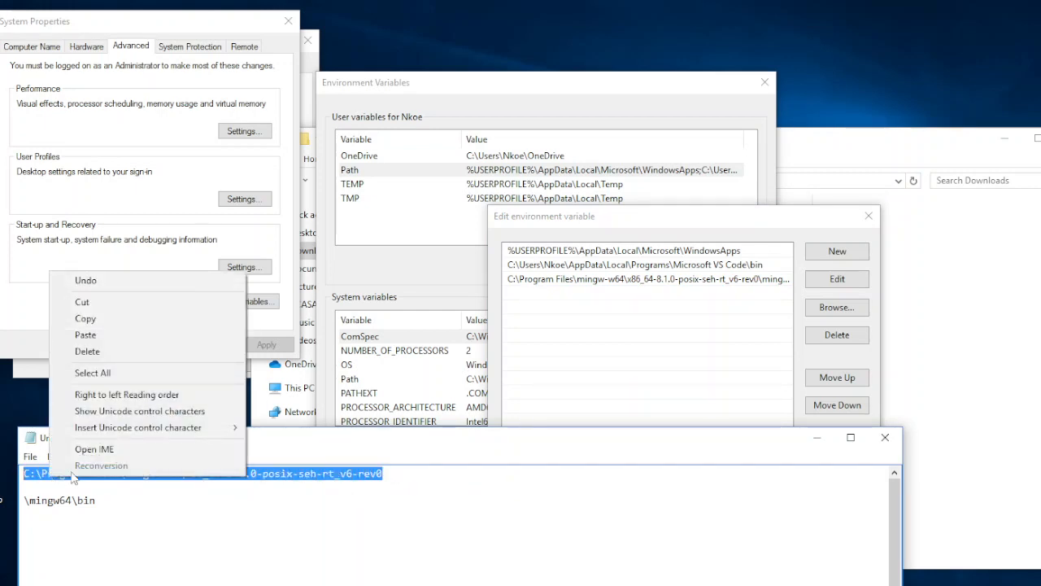
{"action": "left_click", "coordinate": [117, 318]}
{"action": "left_click", "coordinate": [582, 345]}
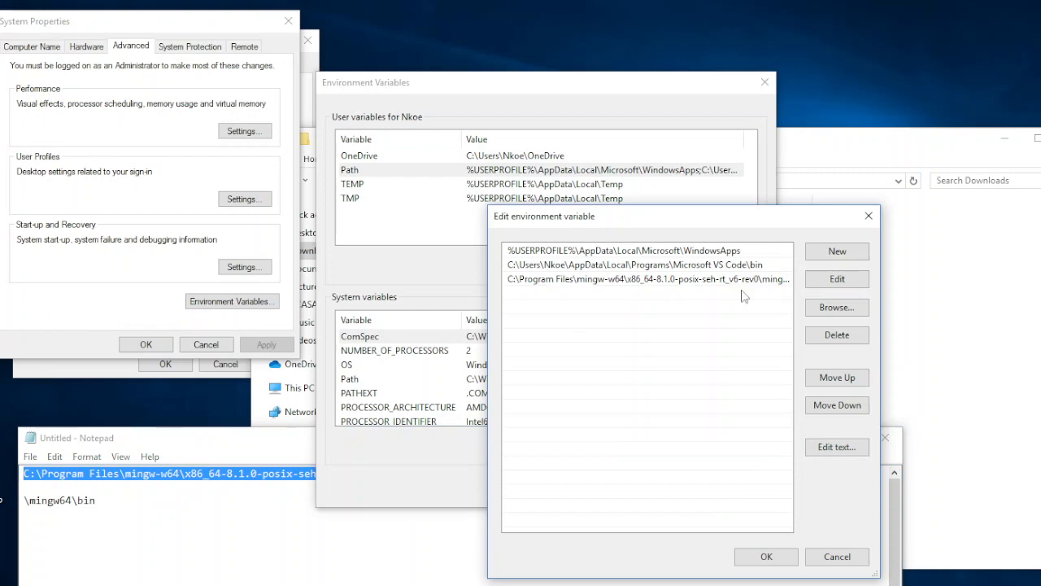
{"action": "left_click", "coordinate": [834, 255]}
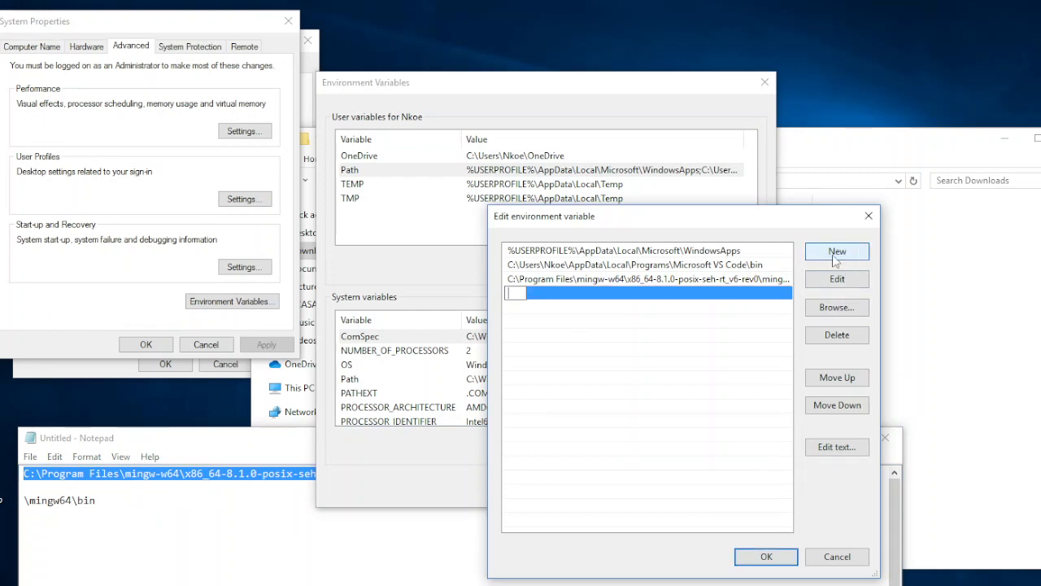
{"action": "right_click", "coordinate": [509, 292]}
{"action": "left_click", "coordinate": [544, 354]}
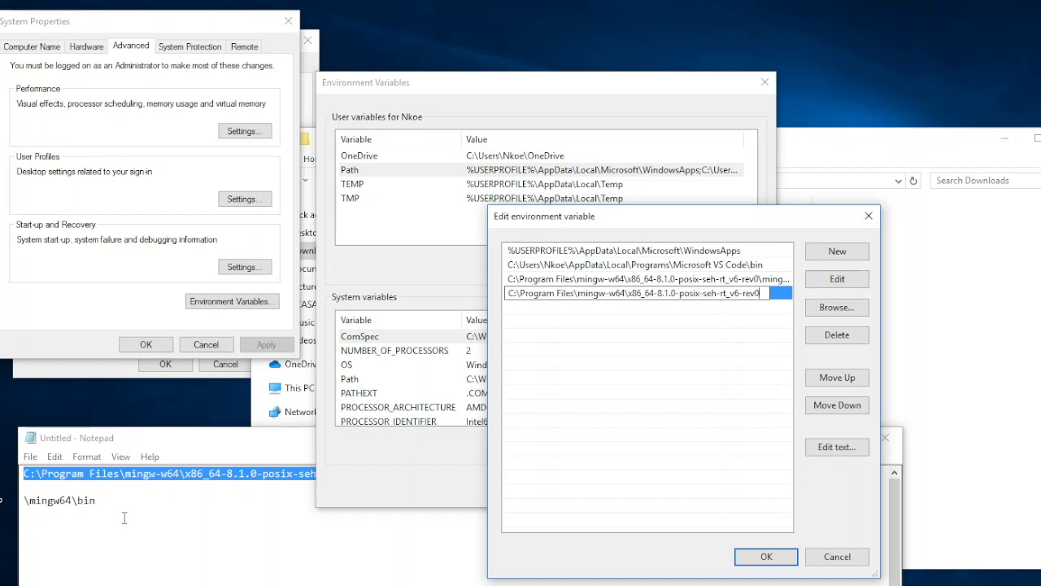
Copy \mingw64\bin from Notepad and append it to the end of the new Path entry
{"action": "left_click", "coordinate": [124, 517]}
{"action": "left_click_drag", "start_coordinate": [98, 500], "coordinate": [24, 500]}
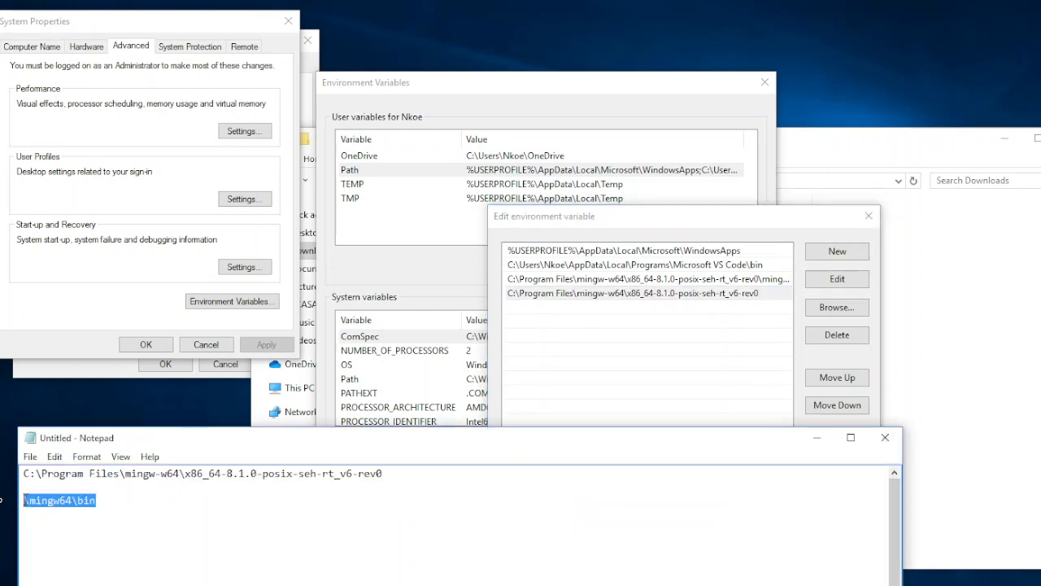
{"action": "right_click", "coordinate": [69, 502]}
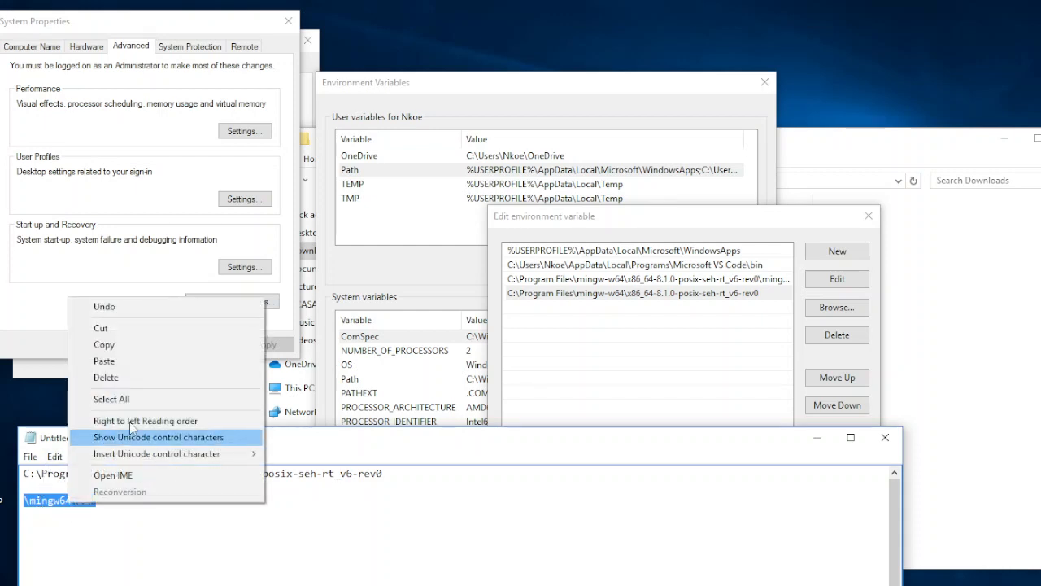
{"action": "left_click", "coordinate": [150, 351]}
{"action": "left_click", "coordinate": [729, 298]}
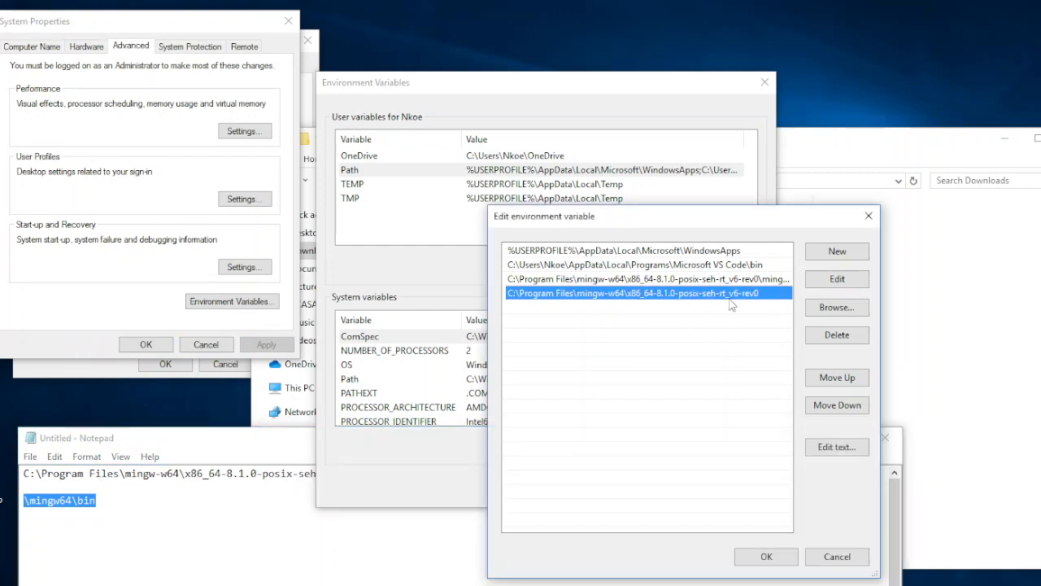
{"action": "left_click", "coordinate": [761, 294]}
{"action": "left_click", "coordinate": [763, 294]}
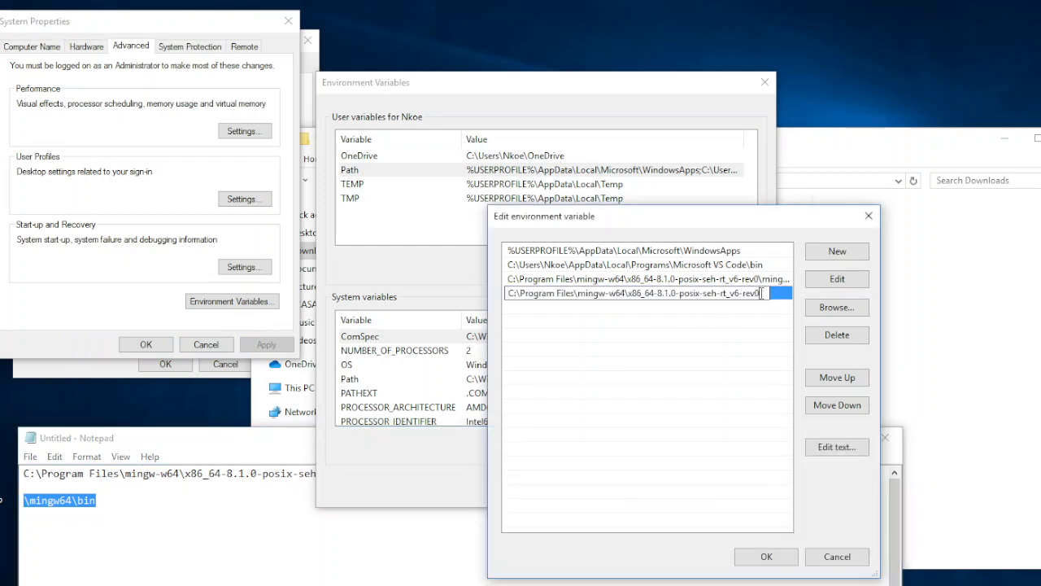
{"action": "right_click", "coordinate": [762, 294]}
{"action": "left_click", "coordinate": [820, 358]}
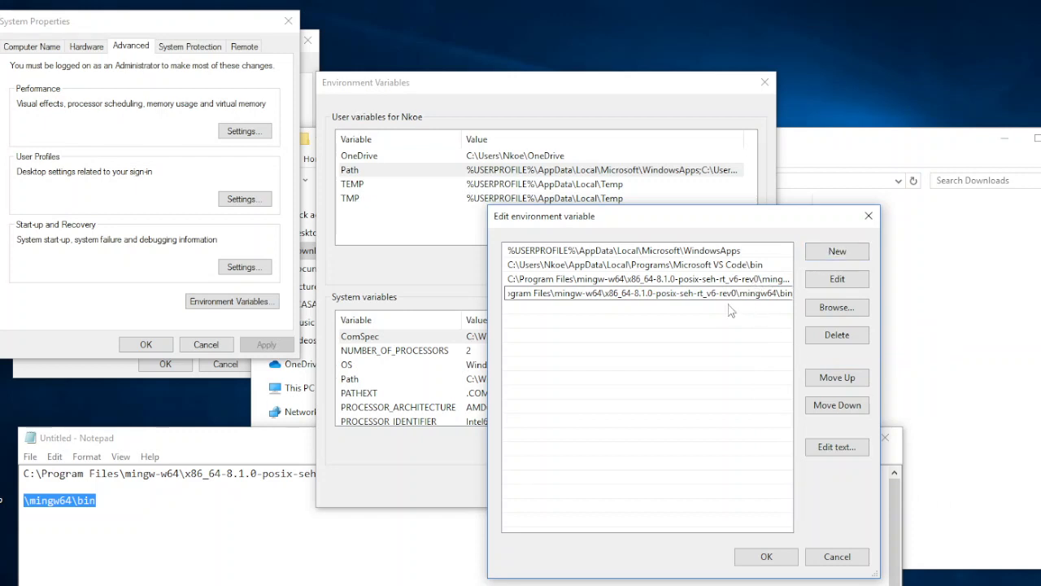
Copy \mingw64\bin in Notepad and paste it after the installation path on the first line
{"action": "left_click", "coordinate": [167, 529]}
{"action": "left_click_drag", "start_coordinate": [95, 502], "coordinate": [1, 499]}
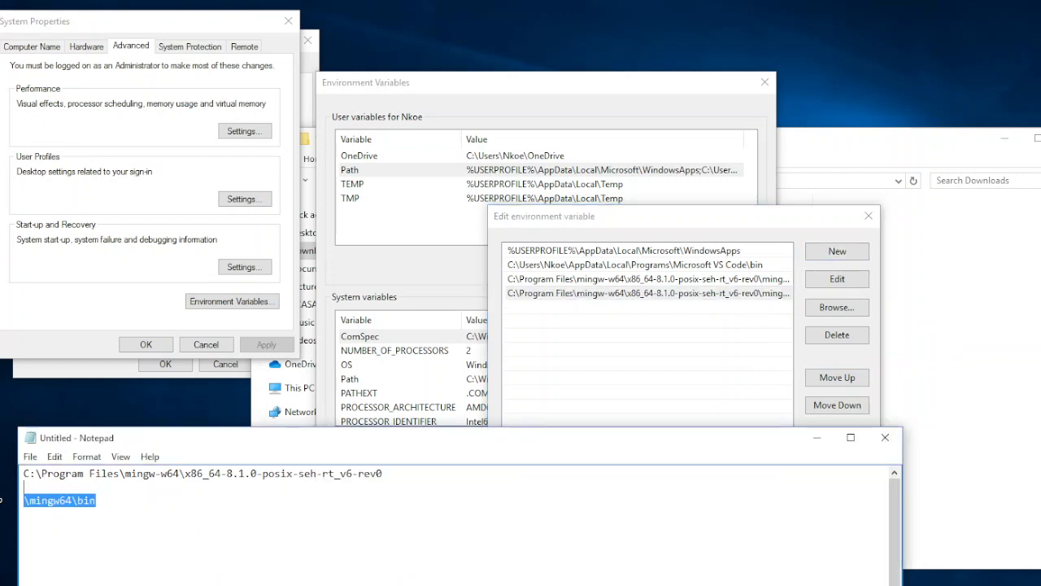
{"action": "right_click", "coordinate": [40, 498]}
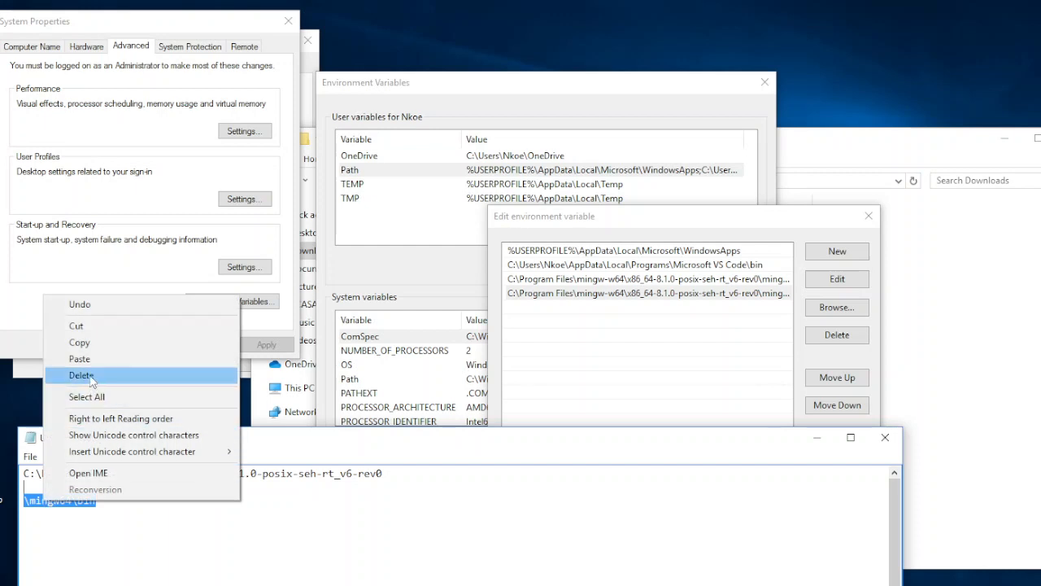
{"action": "left_click", "coordinate": [66, 342]}
{"action": "left_click", "coordinate": [385, 473]}
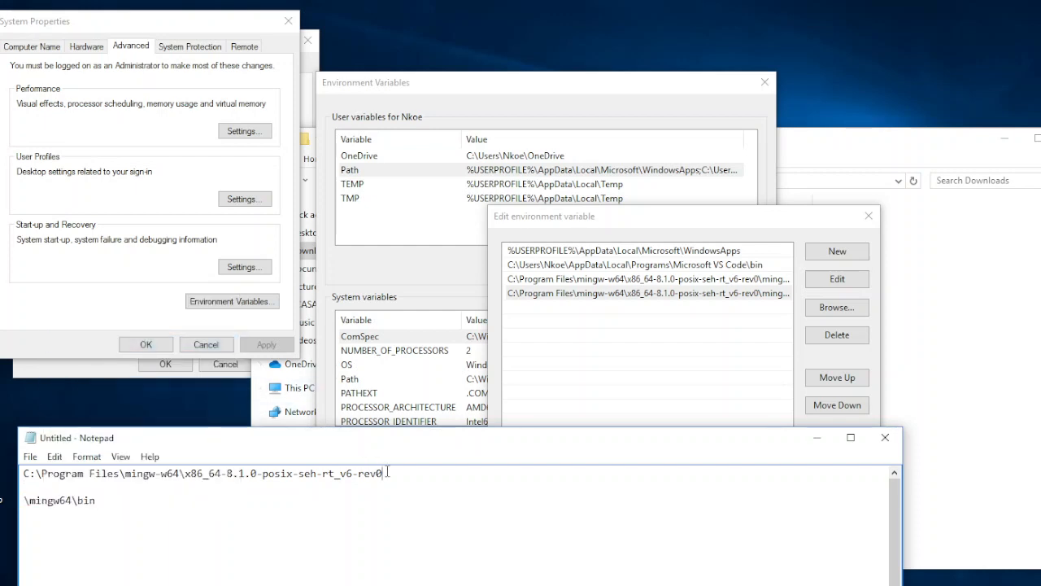
{"action": "right_click", "coordinate": [385, 471]}
{"action": "left_click", "coordinate": [423, 328]}
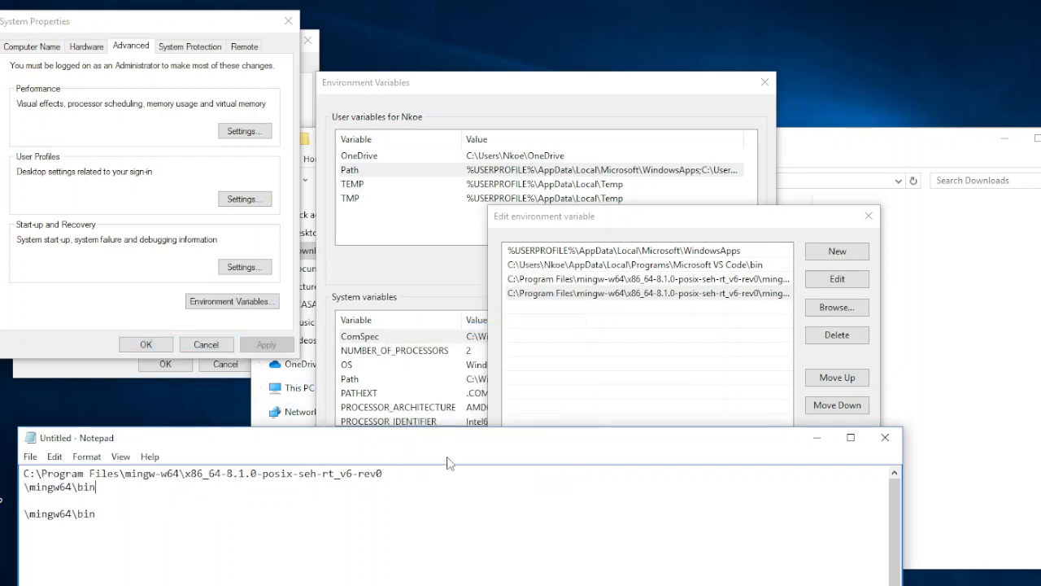
Close the Path editor, Environment Variables and front System Properties dialogs without saving, and minimize Notepad
{"action": "mouse_move", "coordinate": [23, 487]}
{"action": "left_mouse_down"}
{"action": "mouse_move", "coordinate": [162, 491]}
{"action": "mouse_move", "coordinate": [23, 475]}
{"action": "left_mouse_up"}
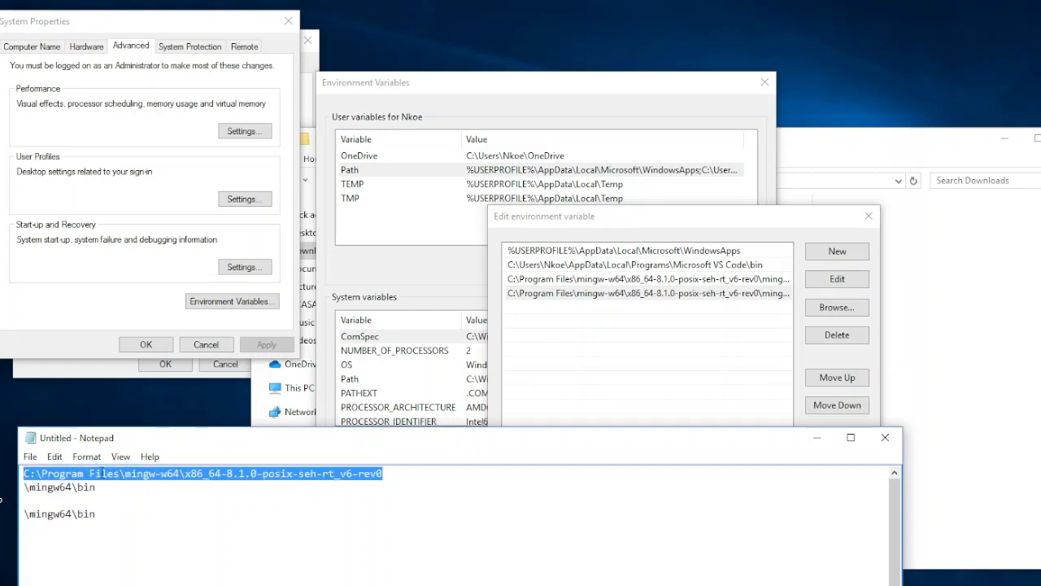
{"action": "left_click", "coordinate": [662, 354]}
{"action": "left_click", "coordinate": [710, 295]}
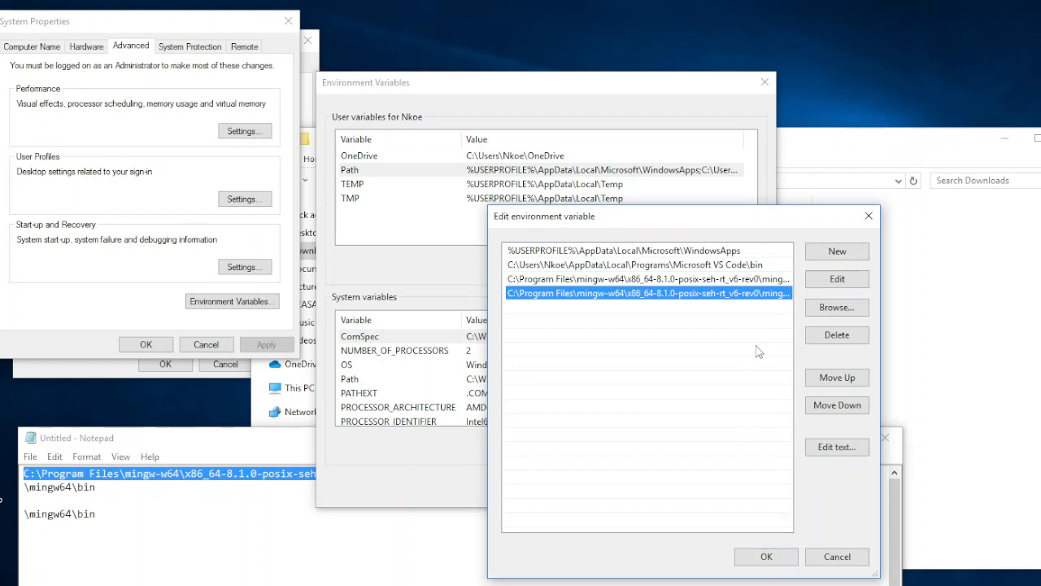
{"action": "left_click", "coordinate": [843, 557]}
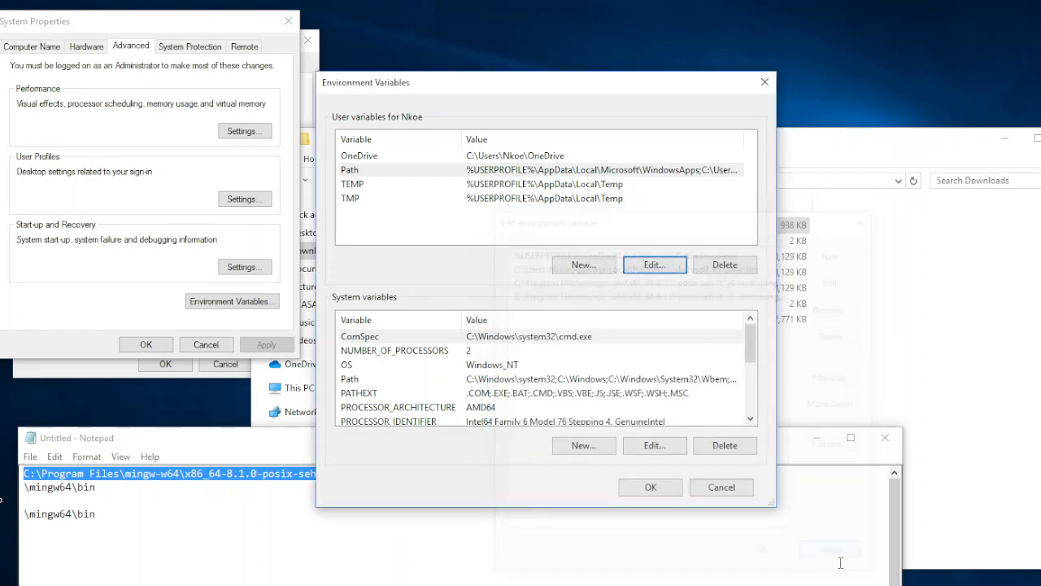
{"action": "left_click", "coordinate": [720, 487]}
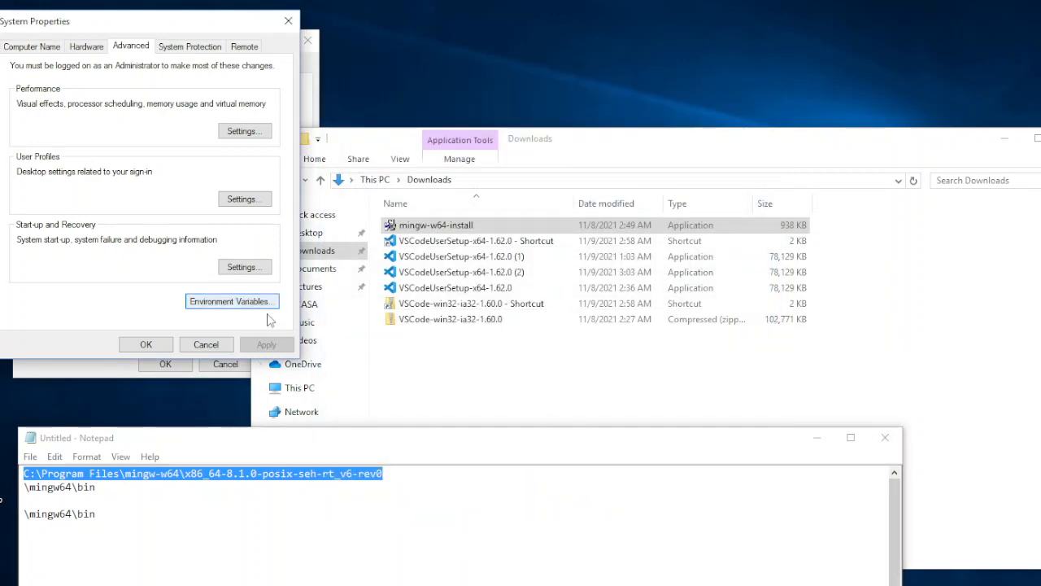
{"action": "left_click", "coordinate": [288, 21]}
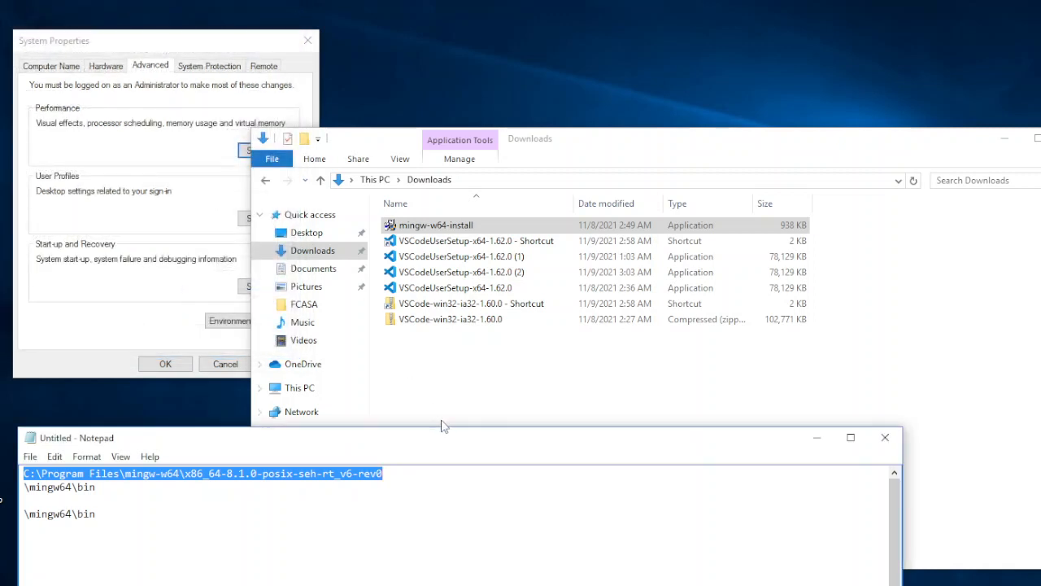
{"action": "left_click", "coordinate": [827, 446]}
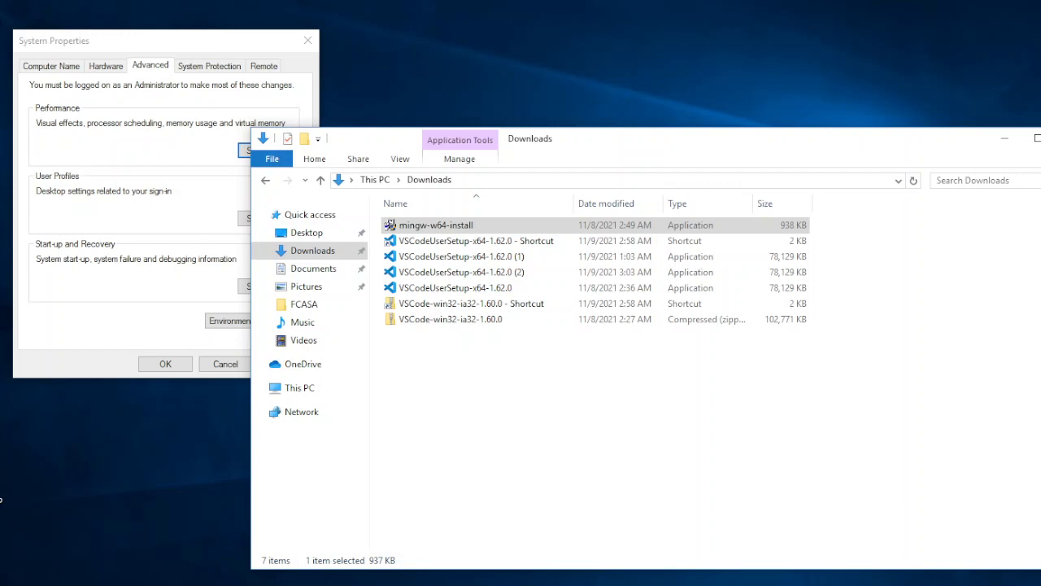
Open Command Prompt, move its window clear of System Properties and close the remaining System Properties window
{"action": "key", "text": "super+s"}
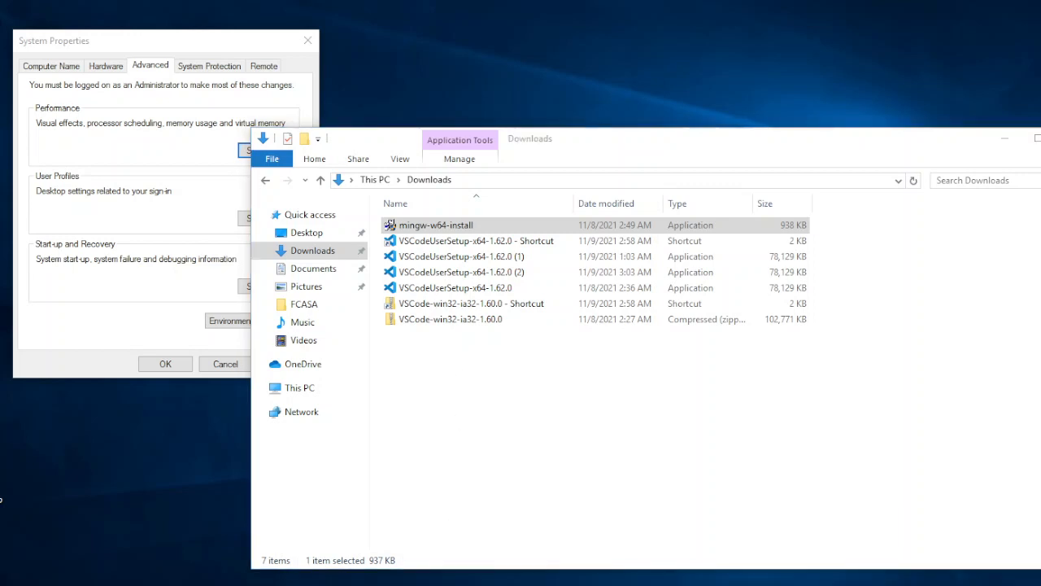
{"action": "type", "text": "c"}
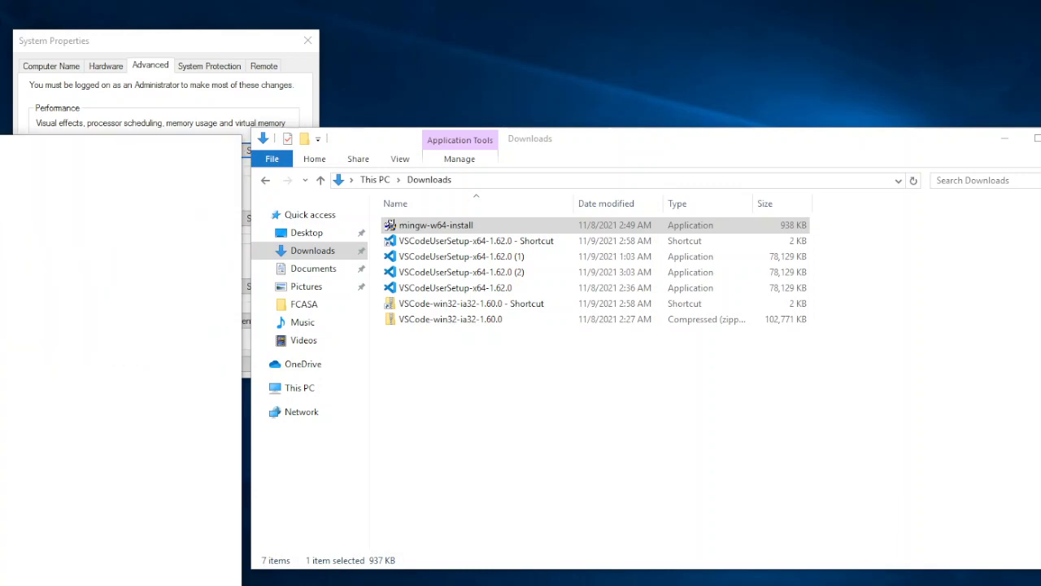
{"action": "type", "text": "ommand"}
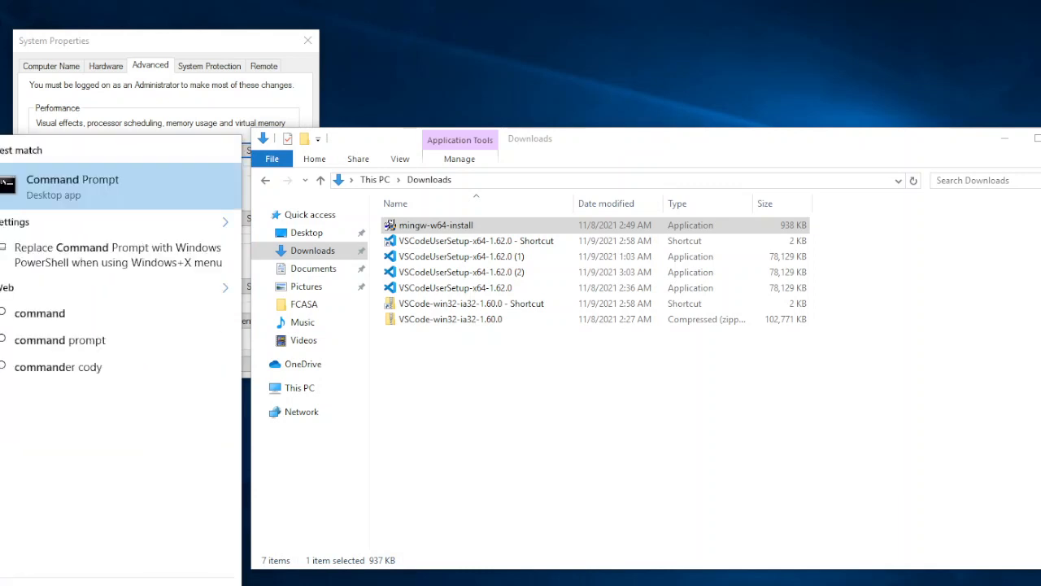
{"action": "left_click", "coordinate": [126, 179]}
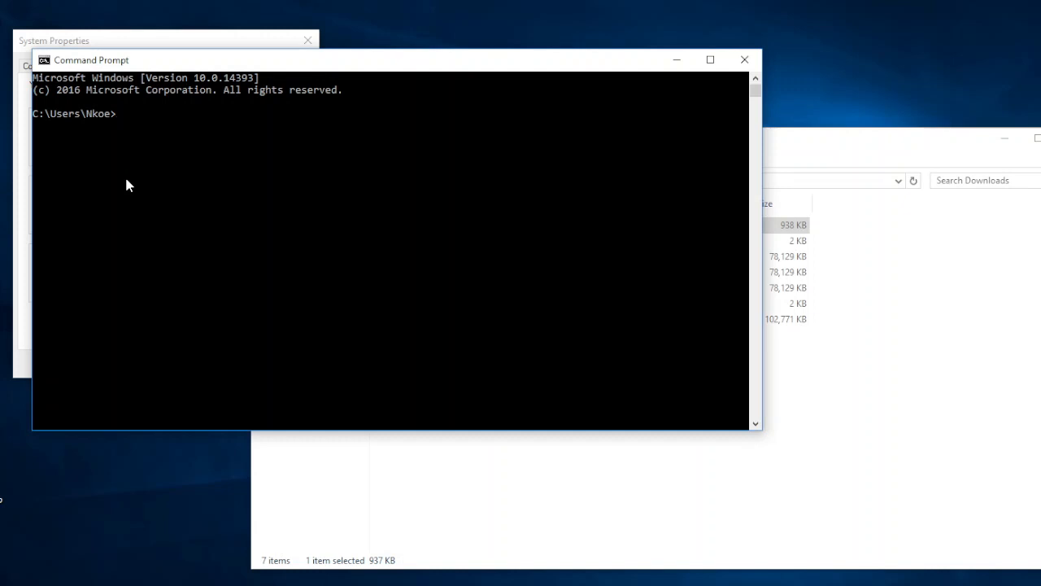
{"action": "left_click_drag", "start_coordinate": [246, 63], "coordinate": [402, 193]}
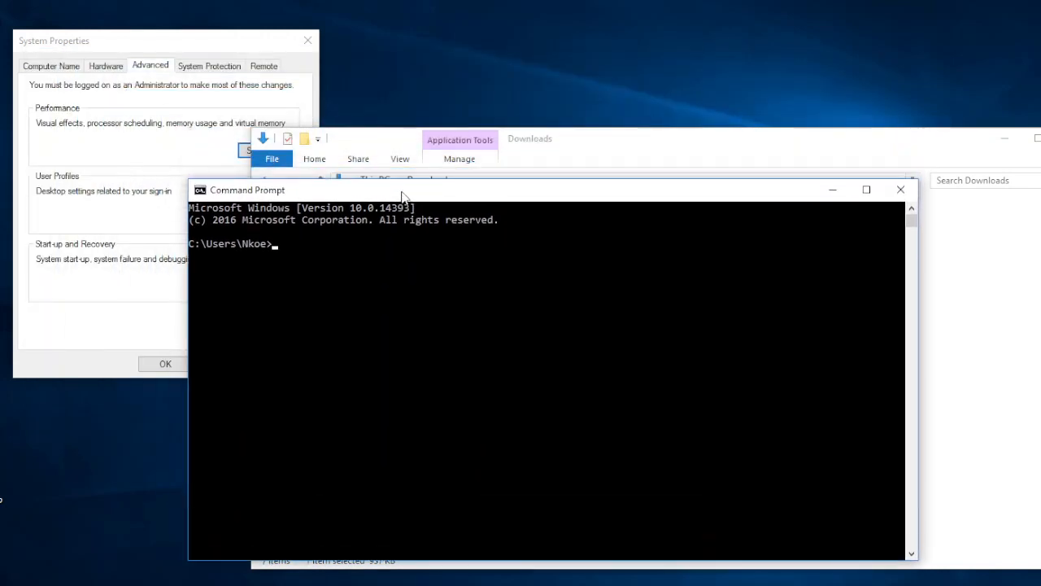
{"action": "left_click", "coordinate": [309, 43]}
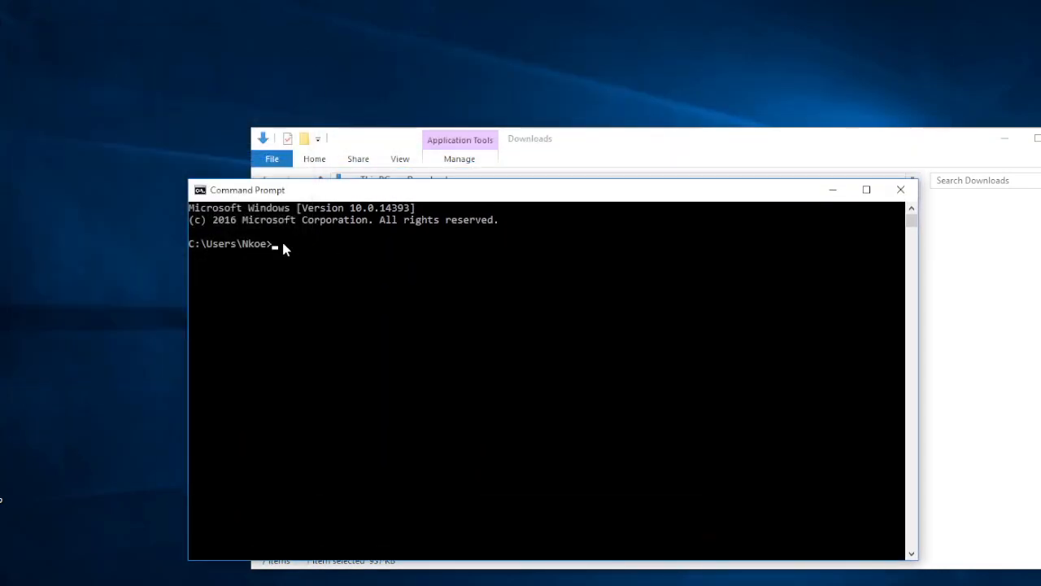
Check the installed compiler by running g++ --version and highlight MinGW-W64 in the output
{"action": "left_click", "coordinate": [282, 243]}
{"action": "key", "text": "Escape"}
{"action": "type", "text": "g++"}
{"action": "type", "text": "version"}
{"action": "key", "text": "BackSpace"}
{"action": "key", "text": "BackSpace"}
{"action": "key", "text": "BackSpace"}
{"action": "key", "text": "BackSpace"}
{"action": "key", "text": "BackSpace"}
{"action": "key", "text": "BackSpace"}
{"action": "key", "text": "BackSpace"}
{"action": "key", "text": "BackSpace"}
{"action": "type", "text": "--version"}
{"action": "key", "text": "Return"}
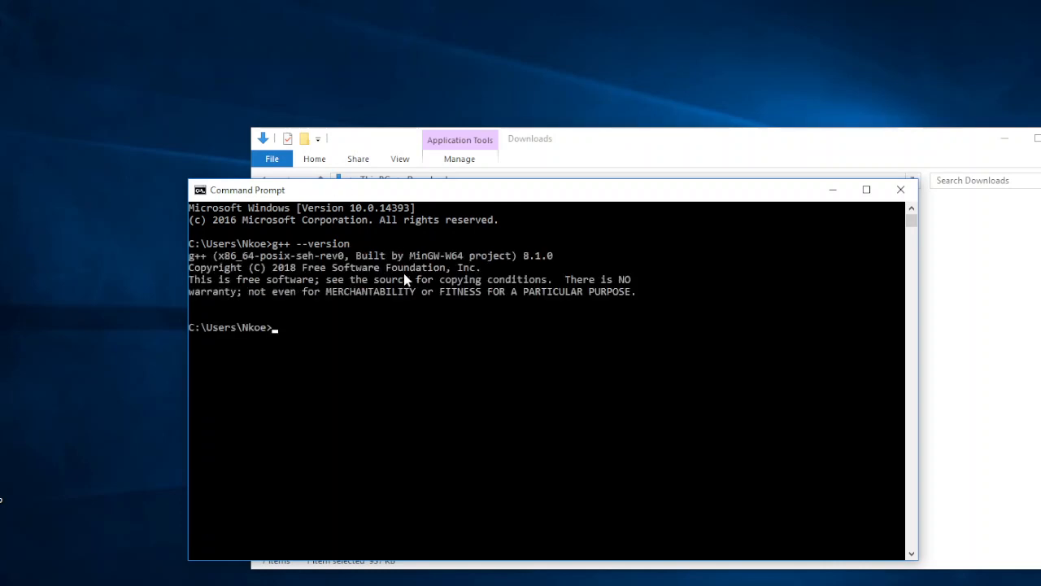
{"action": "left_click_drag", "start_coordinate": [406, 254], "coordinate": [475, 258]}
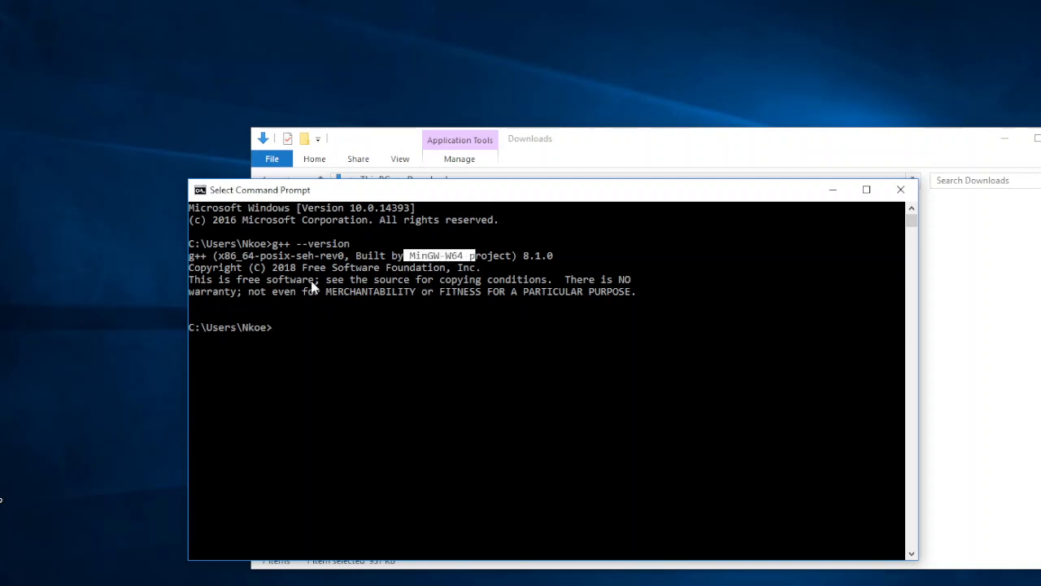
Create a folder named TestComputer in the user's home directory with mkdir
{"action": "left_click", "coordinate": [296, 328]}
{"action": "left_click", "coordinate": [278, 328]}
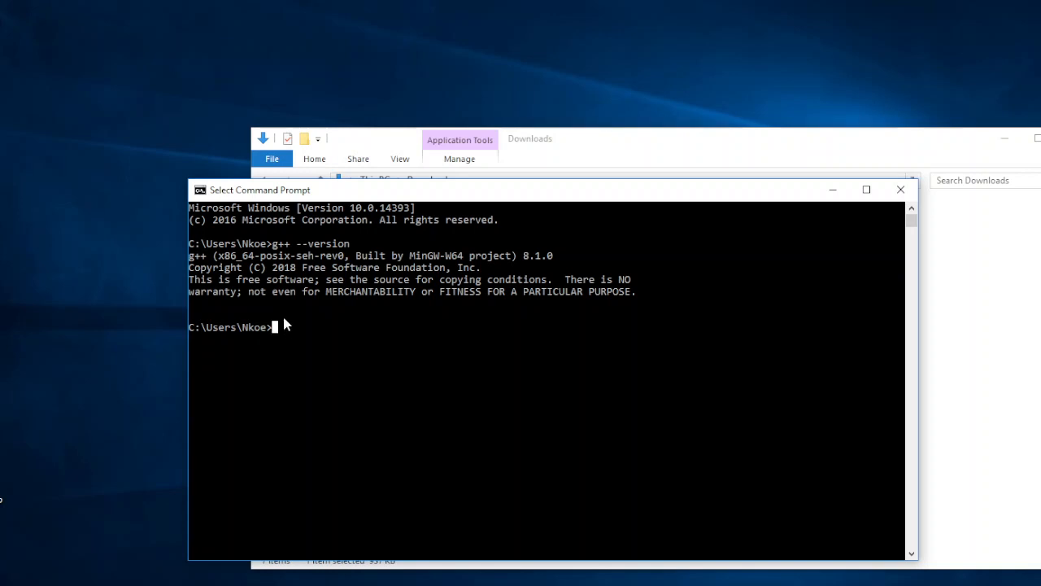
{"action": "key", "text": "Escape"}
{"action": "type", "text": "mkdire"}
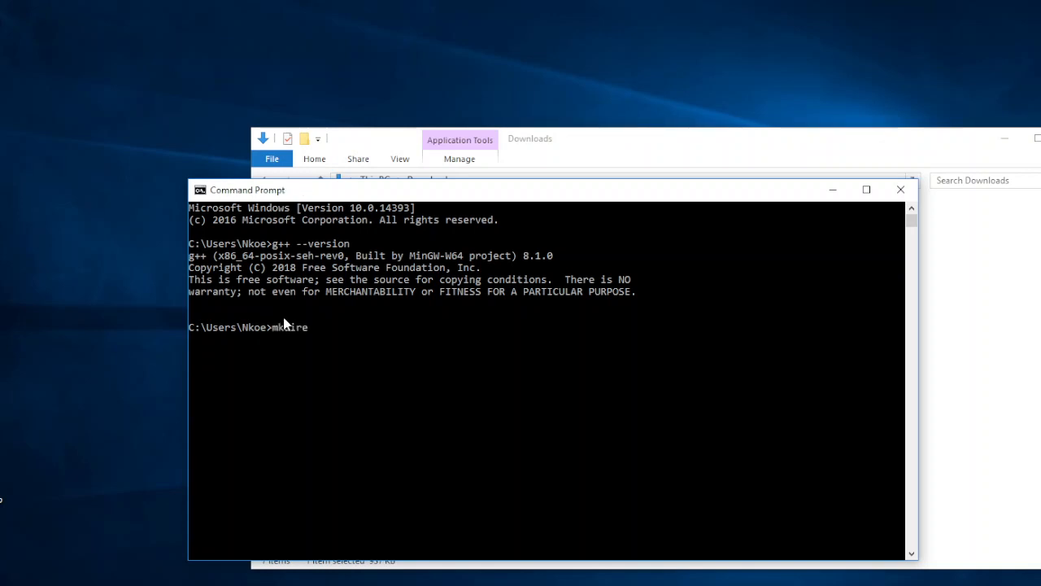
{"action": "key", "text": "BackSpace"}
{"action": "type", "text": "TestComputer"}
{"action": "key", "text": "Return"}
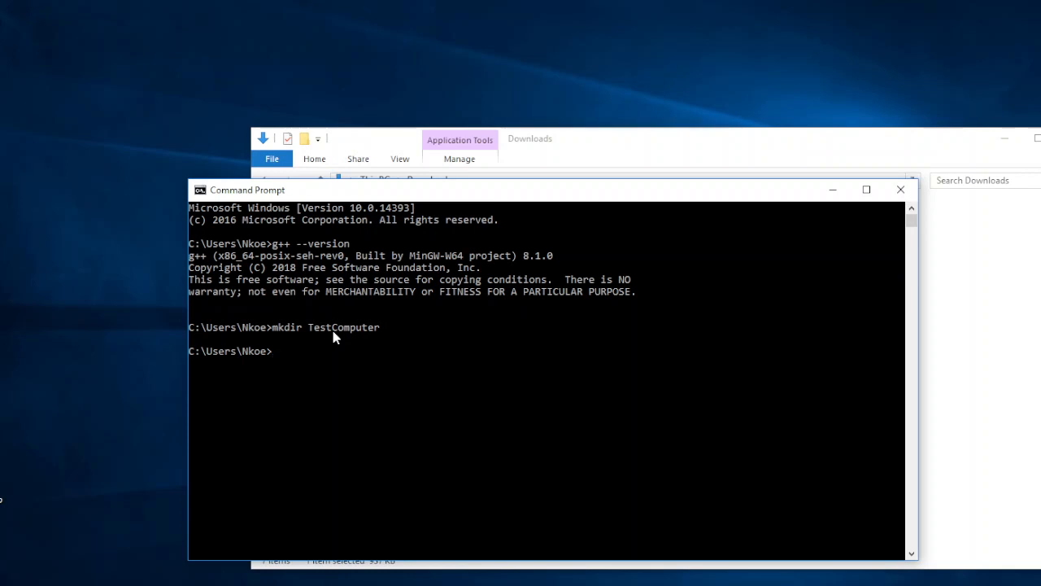
Change into the TestComputer folder and open it in Visual Studio Code by running code
{"action": "type", "text": "cd"}
{"action": "type", "text": "TestComputer"}
{"action": "key", "text": "Return"}
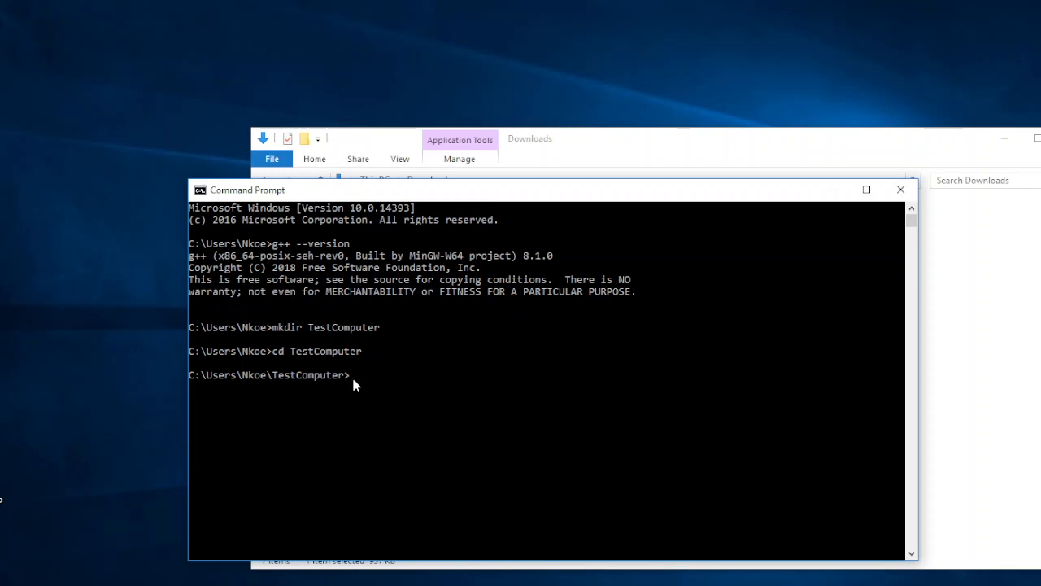
{"action": "type", "text": "code ."}
{"action": "key", "text": "Return"}
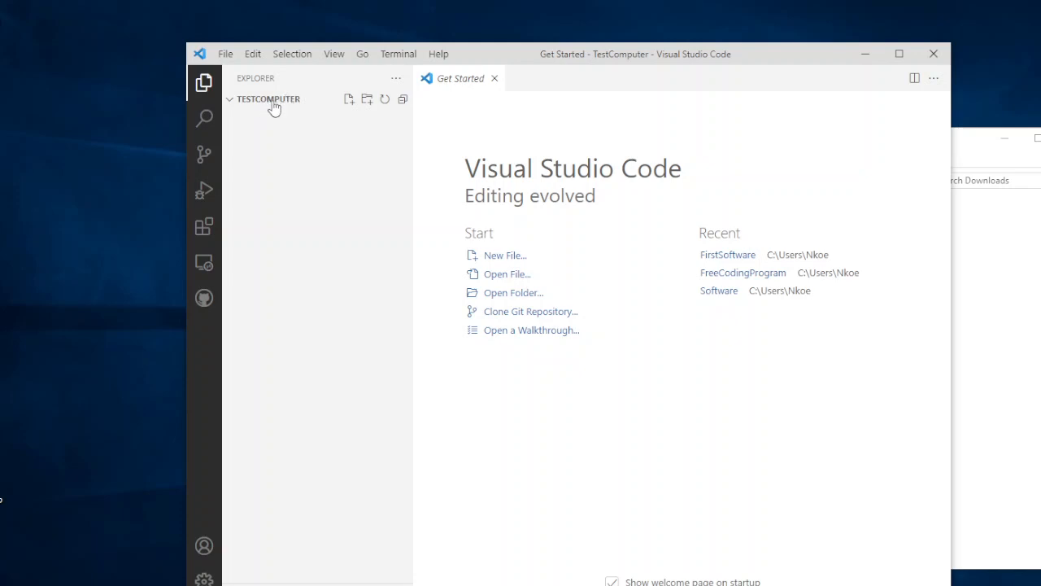
Start a new file in the TestComputer folder and try the name Whatsup for it
{"action": "left_click", "coordinate": [349, 99]}
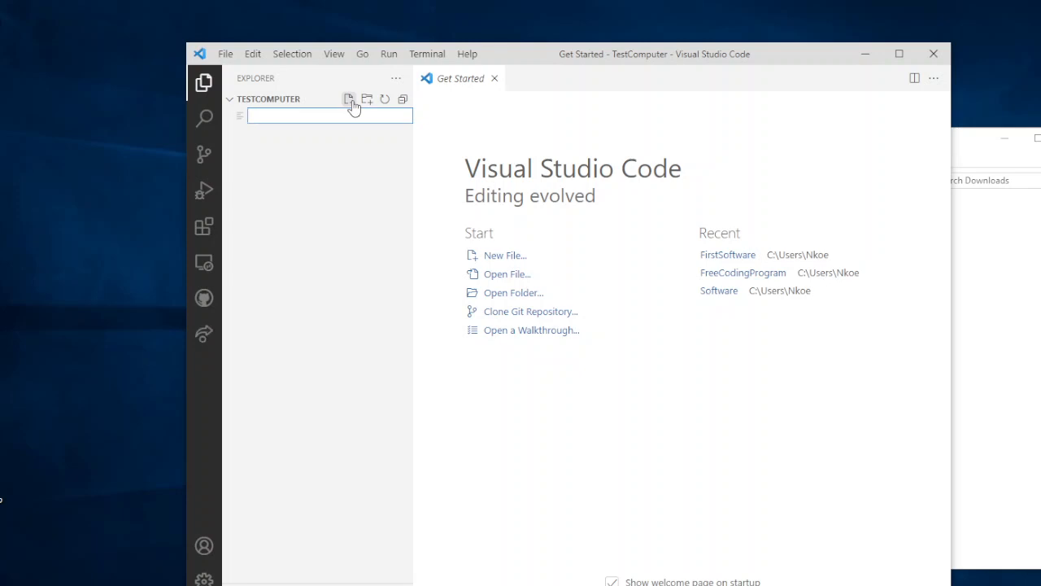
{"action": "type", "text": "Whta"}
{"action": "key", "text": "BackSpace"}
{"action": "key", "text": "BackSpace"}
{"action": "type", "text": "atsup"}
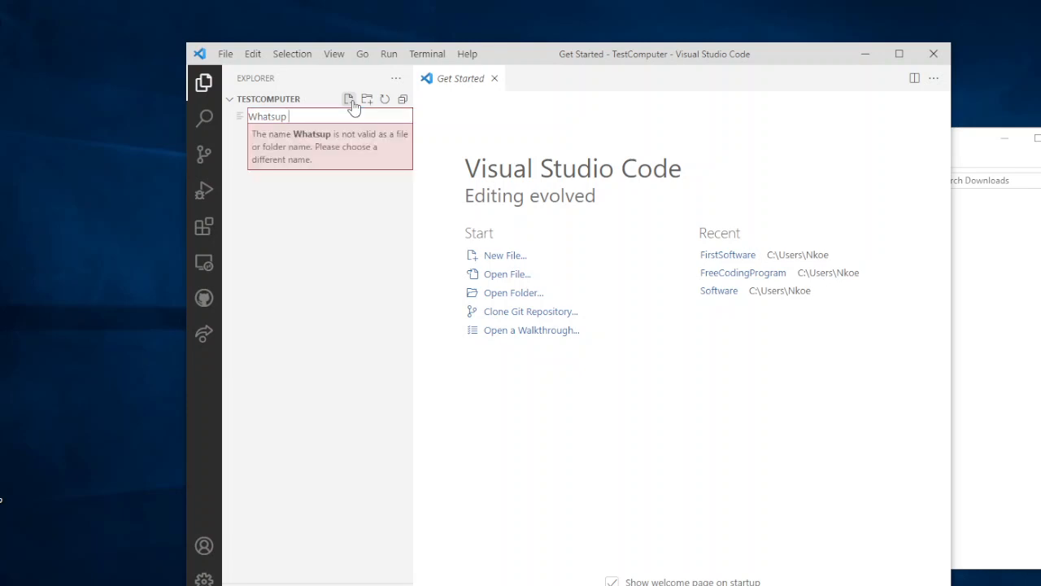
{"action": "key", "text": "BackSpace"}
{"action": "key", "text": "BackSpace"}
{"action": "key", "text": "BackSpace"}
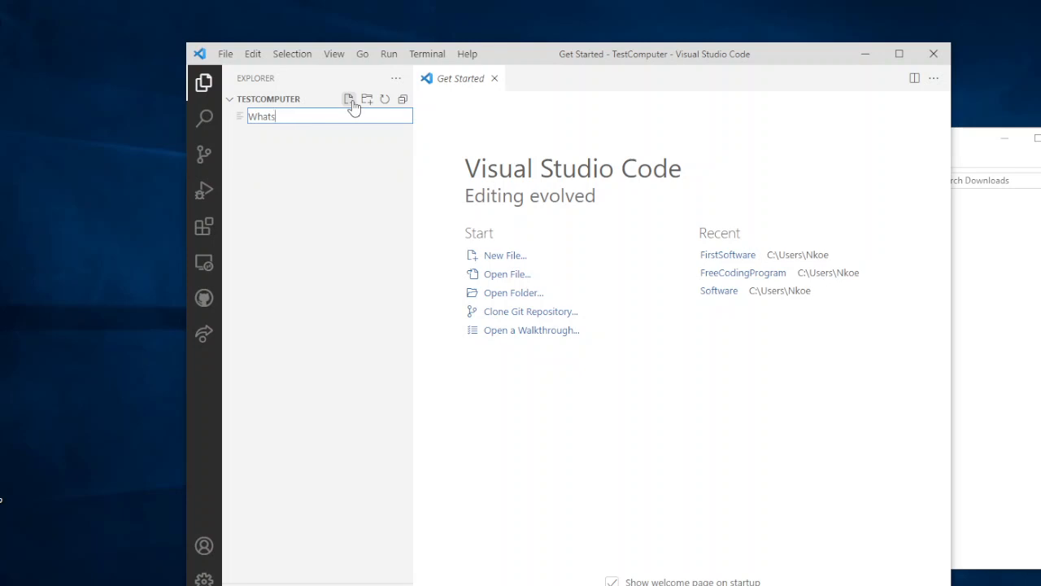
{"action": "key", "text": "BackSpace"}
{"action": "key", "text": "BackSpace"}
{"action": "key", "text": "BackSpace"}
{"action": "key", "text": "BackSpace"}
{"action": "key", "text": "BackSpace"}
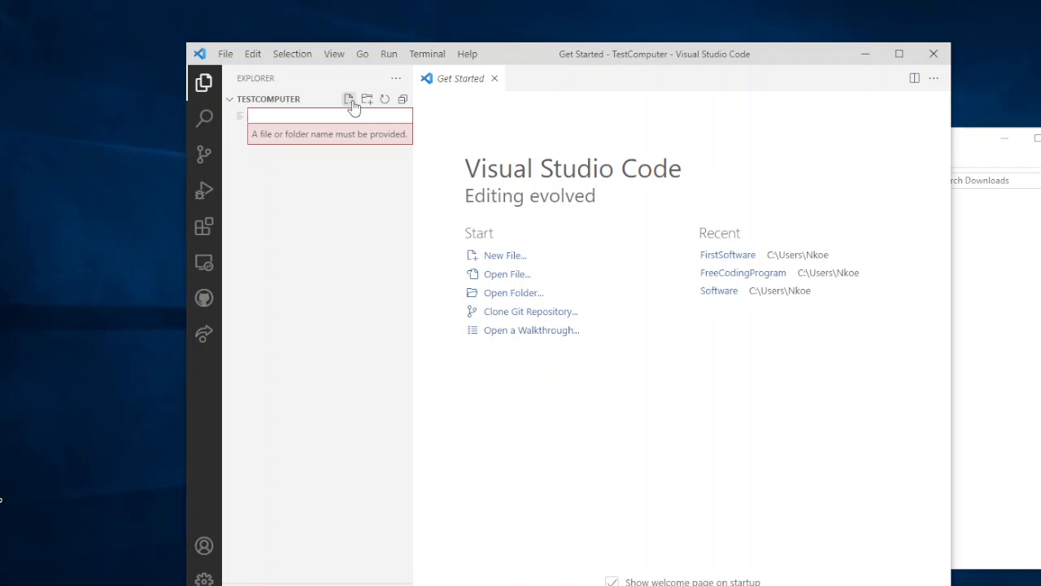
{"action": "type", "text": "W"}
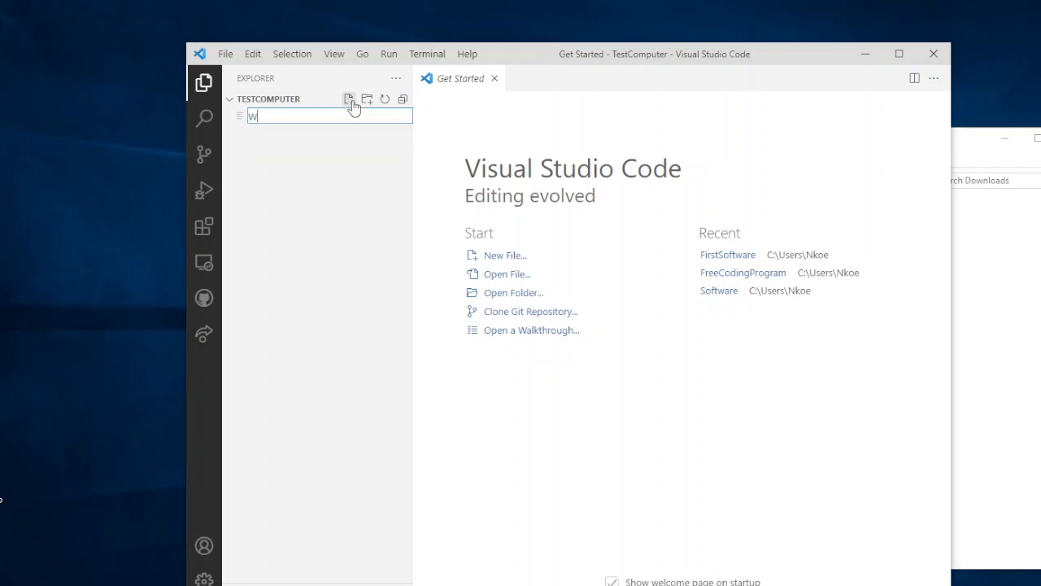
{"action": "type", "text": "hatsUp World"}
{"action": "key", "text": "BackSpace"}
{"action": "key", "text": "BackSpace"}
{"action": "key", "text": "BackSpace"}
{"action": "key", "text": "BackSpace"}
{"action": "key", "text": "BackSpace"}
{"action": "key", "text": "BackSpace"}
{"action": "key", "text": "BackSpace"}
{"action": "key", "text": "BackSpace"}
{"action": "key", "text": "BackSpace"}
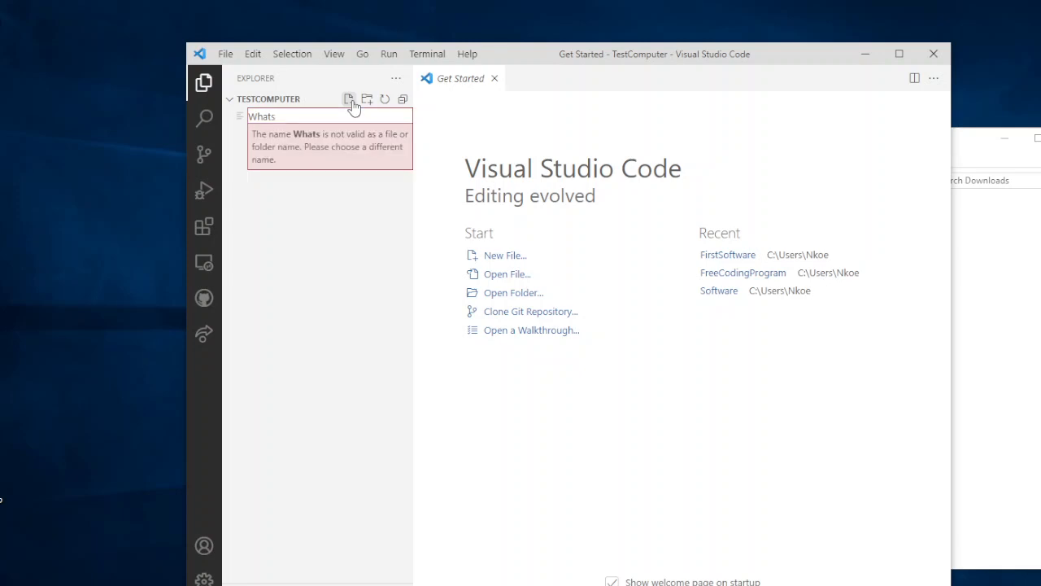
{"action": "key", "text": "BackSpace"}
{"action": "key", "text": "BackSpace"}
{"action": "key", "text": "BackSpace"}
{"action": "key", "text": "BackSpace"}
{"action": "key", "text": "BackSpace"}
{"action": "key", "text": "BackSpace"}
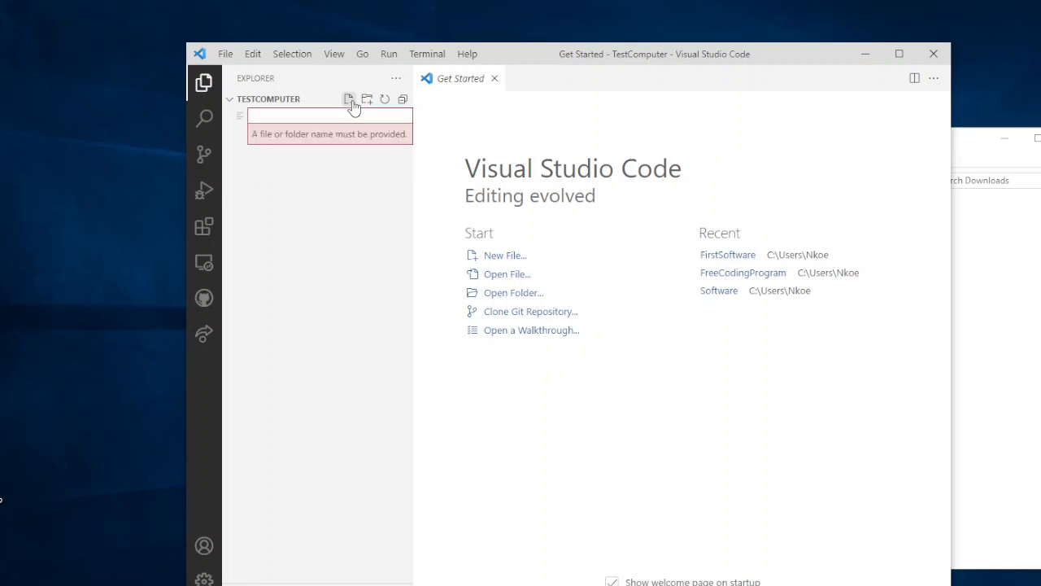
Create the new file under the name HelloWorld and close the Get Started page
{"action": "type", "text": "Hello"}
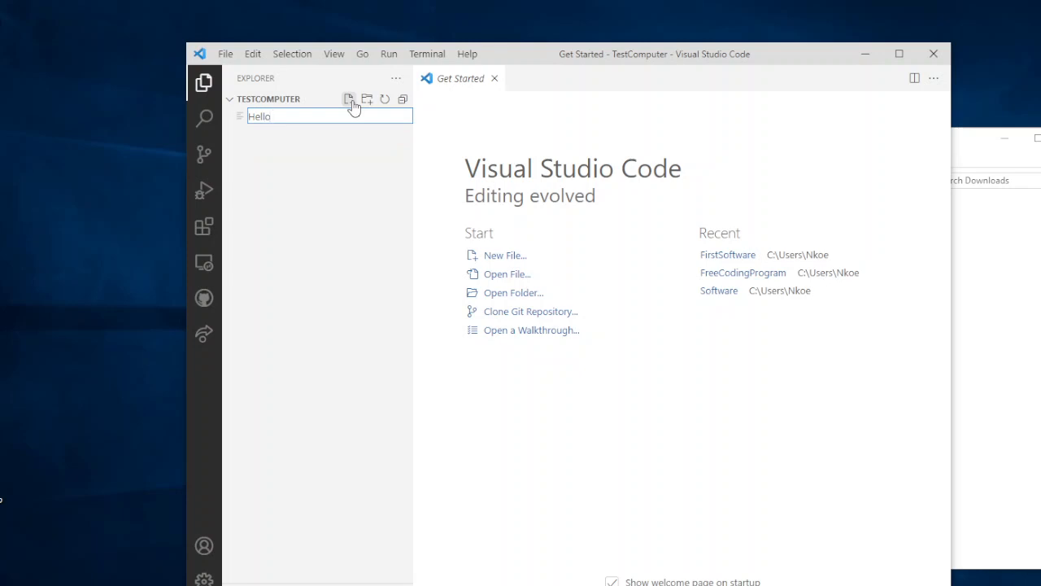
{"action": "type", "text": " Everyone."}
{"action": "key", "text": "BackSpace"}
{"action": "key", "text": "BackSpace"}
{"action": "key", "text": "BackSpace"}
{"action": "key", "text": "BackSpace"}
{"action": "key", "text": "BackSpace"}
{"action": "key", "text": "BackSpace"}
{"action": "key", "text": "BackSpace"}
{"action": "key", "text": "BackSpace"}
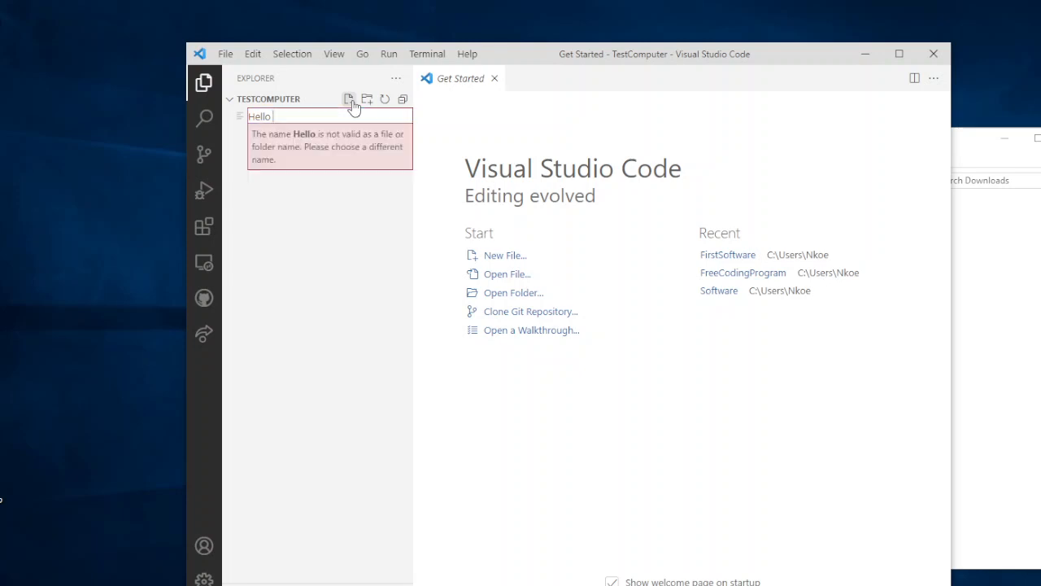
{"action": "type", "text": "World"}
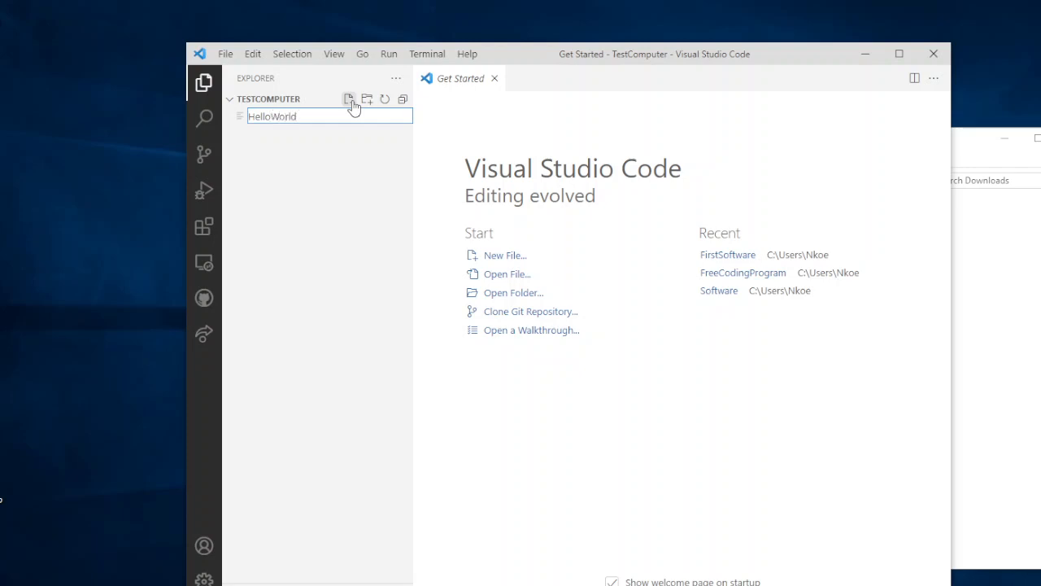
{"action": "key", "text": "Return"}
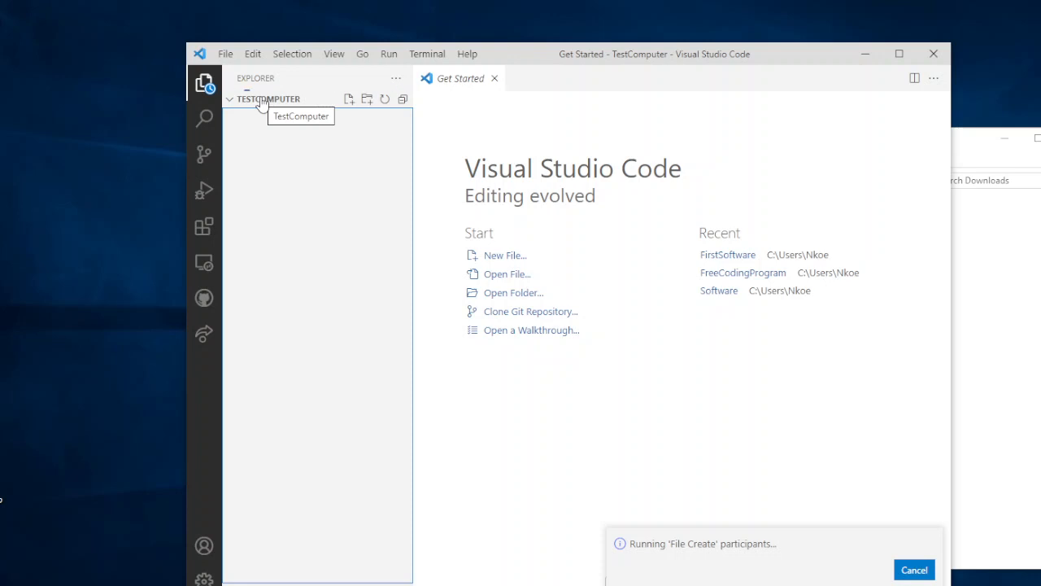
{"action": "left_click", "coordinate": [495, 79]}
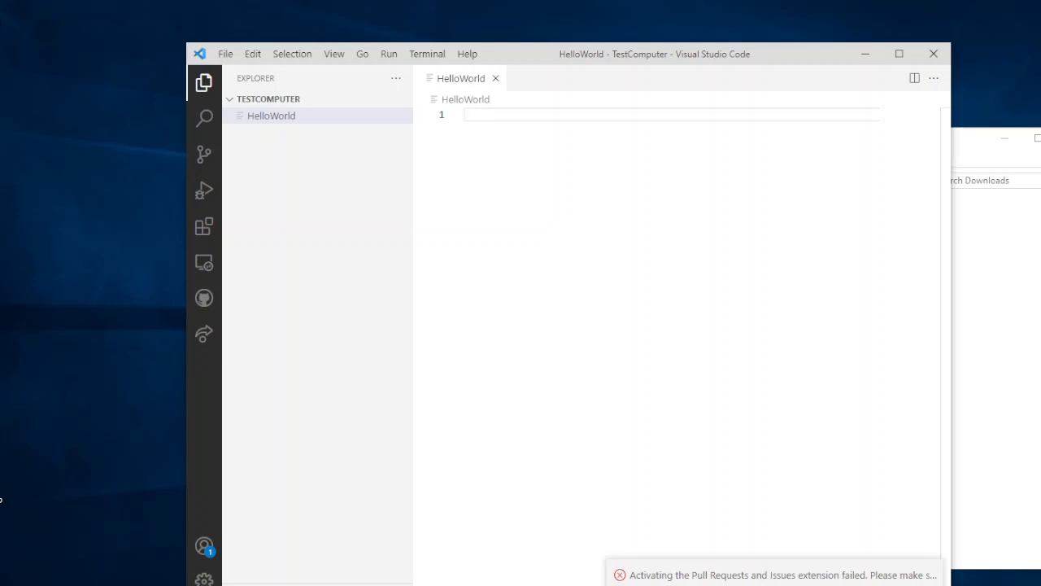
Switch to the Notepad note and copy the complete Hello World program from #include<iostream> to the closing brace
{"action": "left_click", "coordinate": [205, 585]}
{"action": "scroll", "coordinate": [192, 522], "scroll_direction": "down", "scroll_amount": 3}
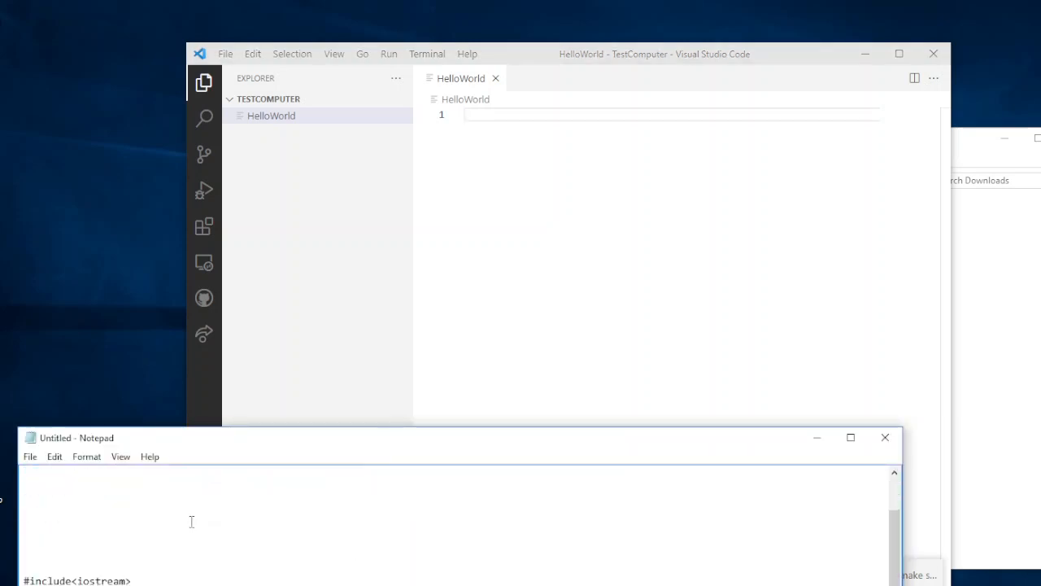
{"action": "scroll", "coordinate": [192, 521], "scroll_direction": "down", "scroll_amount": 3}
{"action": "scroll", "coordinate": [191, 526], "scroll_direction": "up", "scroll_amount": 1}
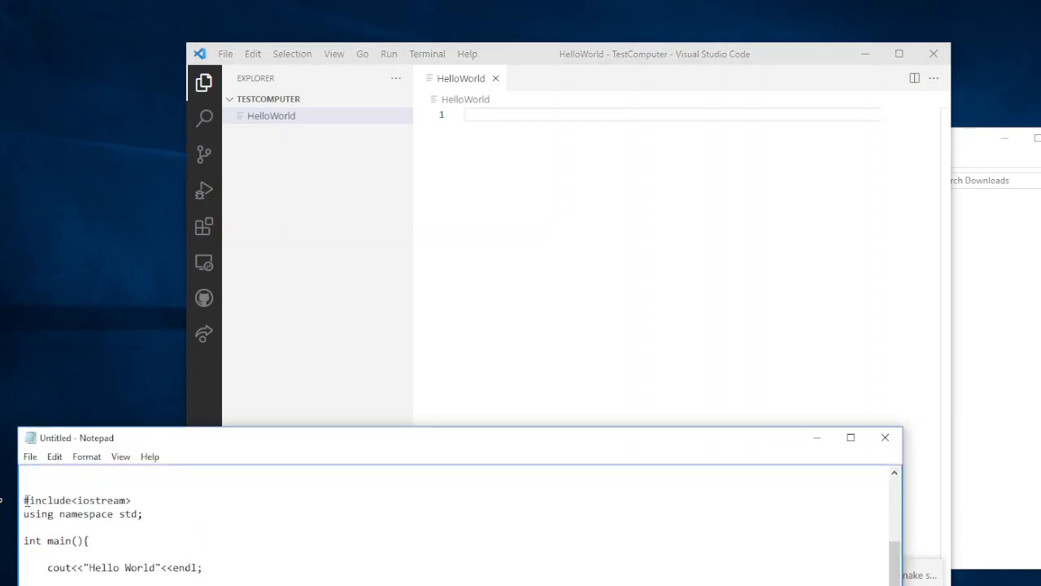
{"action": "left_click_drag", "start_coordinate": [26, 501], "coordinate": [203, 567]}
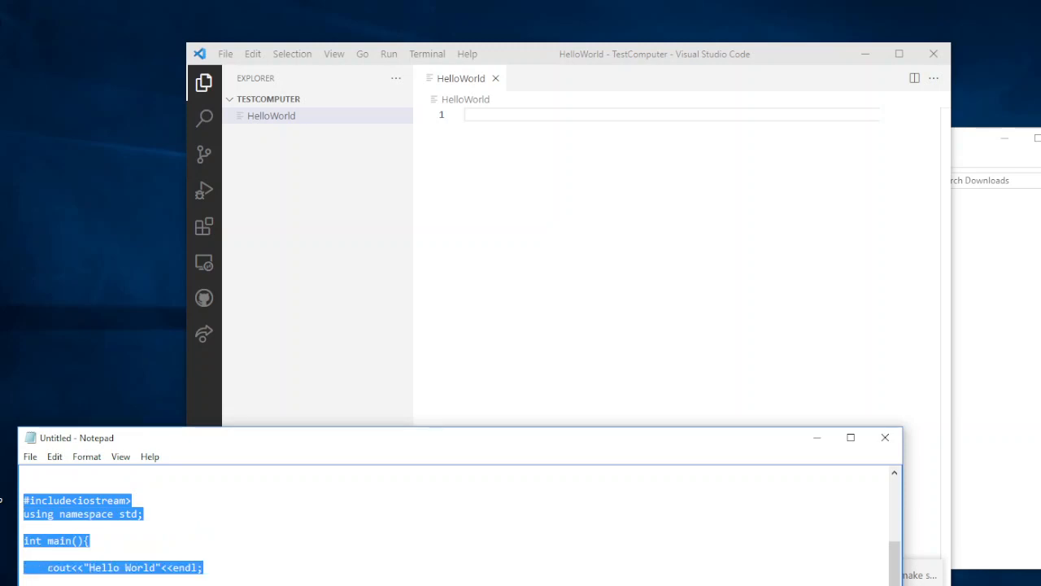
{"action": "left_click_drag", "start_coordinate": [203, 567], "coordinate": [79, 567]}
{"action": "left_click_drag", "start_coordinate": [182, 436], "coordinate": [158, 360]}
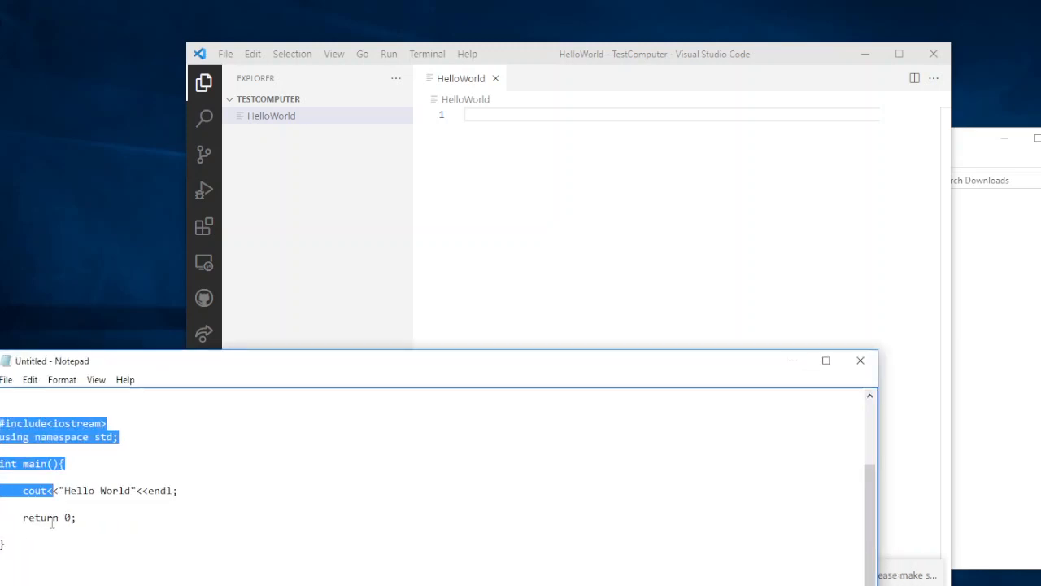
{"action": "left_click_drag", "start_coordinate": [10, 543], "coordinate": [2, 421]}
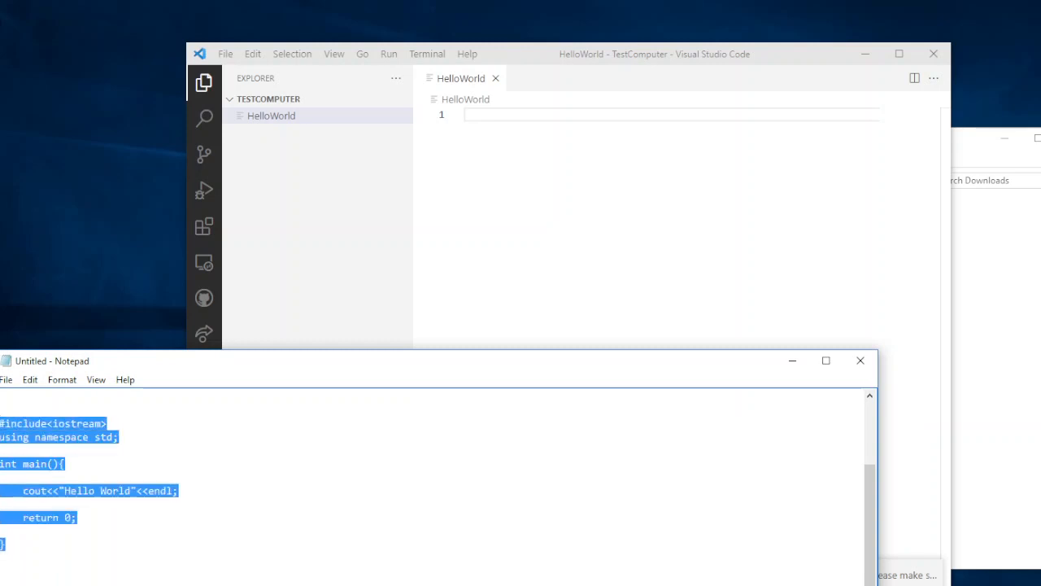
{"action": "right_click", "coordinate": [3, 424]}
{"action": "left_click", "coordinate": [42, 265]}
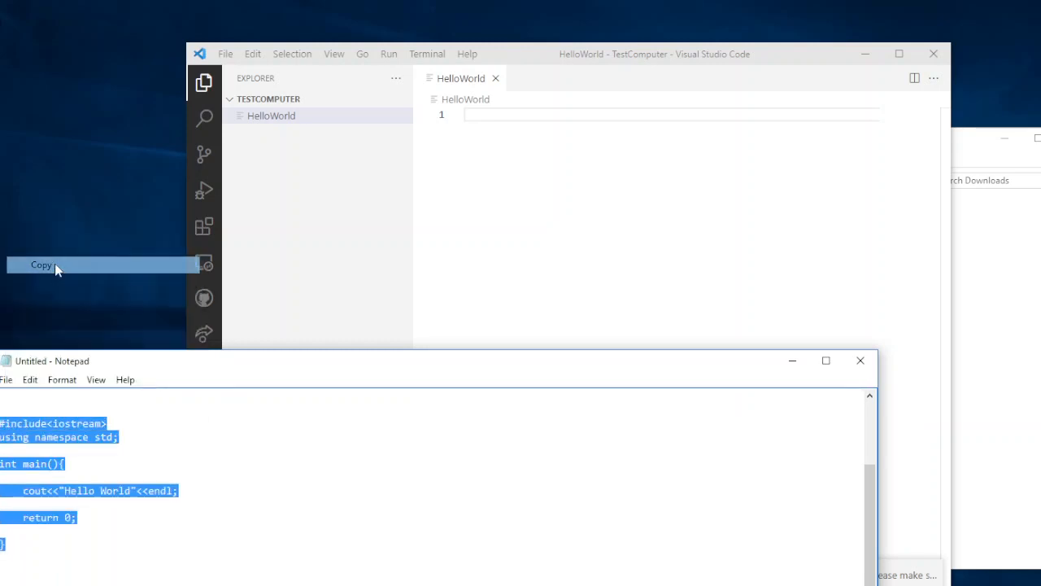
Paste the copied Hello World program into the empty HelloWorld file in Visual Studio Code
{"action": "left_click", "coordinate": [481, 114]}
{"action": "right_click", "coordinate": [480, 120]}
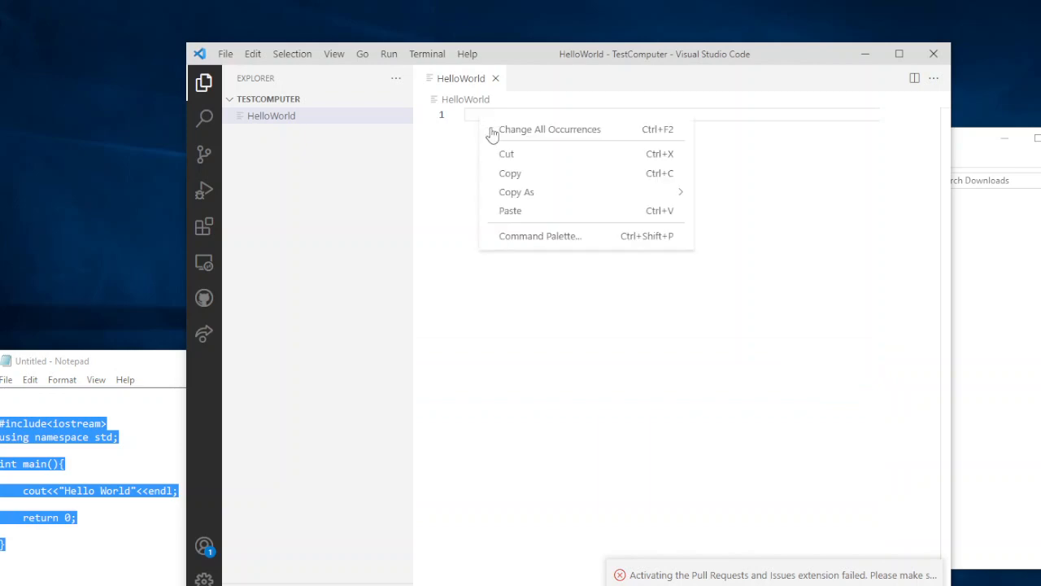
{"action": "left_click", "coordinate": [527, 211]}
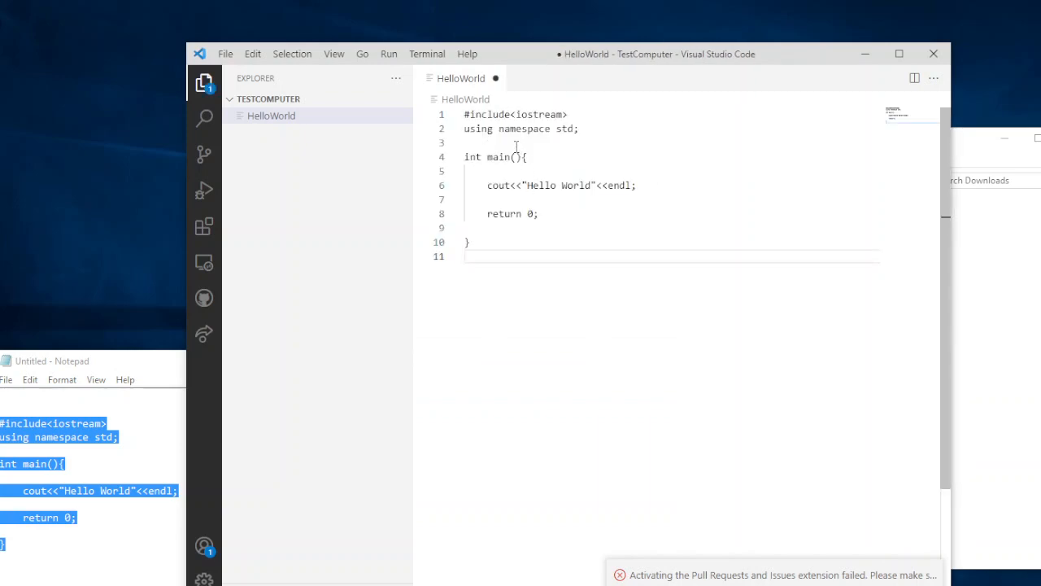
Create a new file named HelloWorld1.cpp in the TestComputer folder and paste the copied Hello World program into it
{"action": "left_click", "coordinate": [306, 119]}
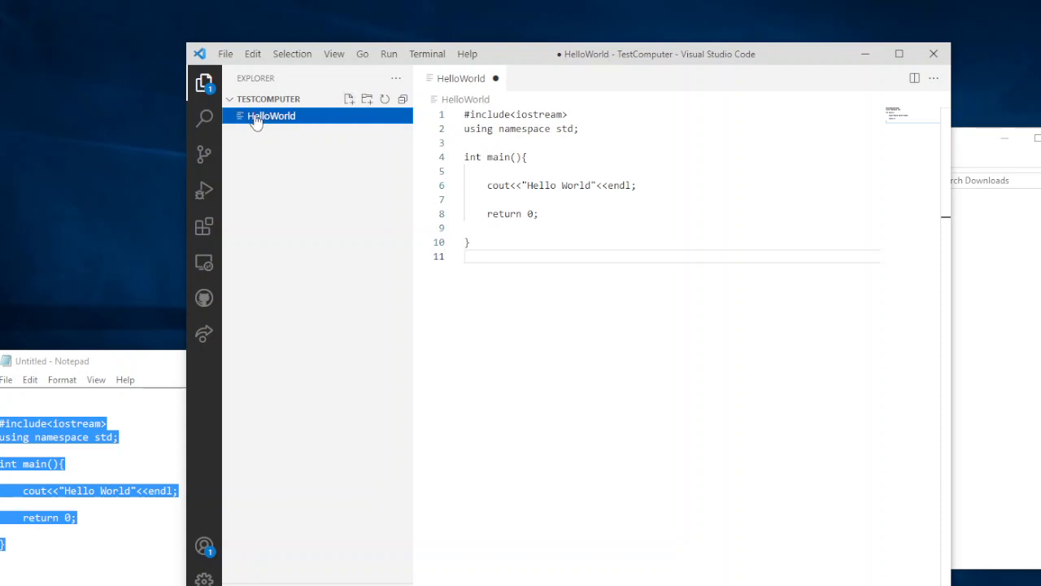
{"action": "left_click", "coordinate": [350, 101]}
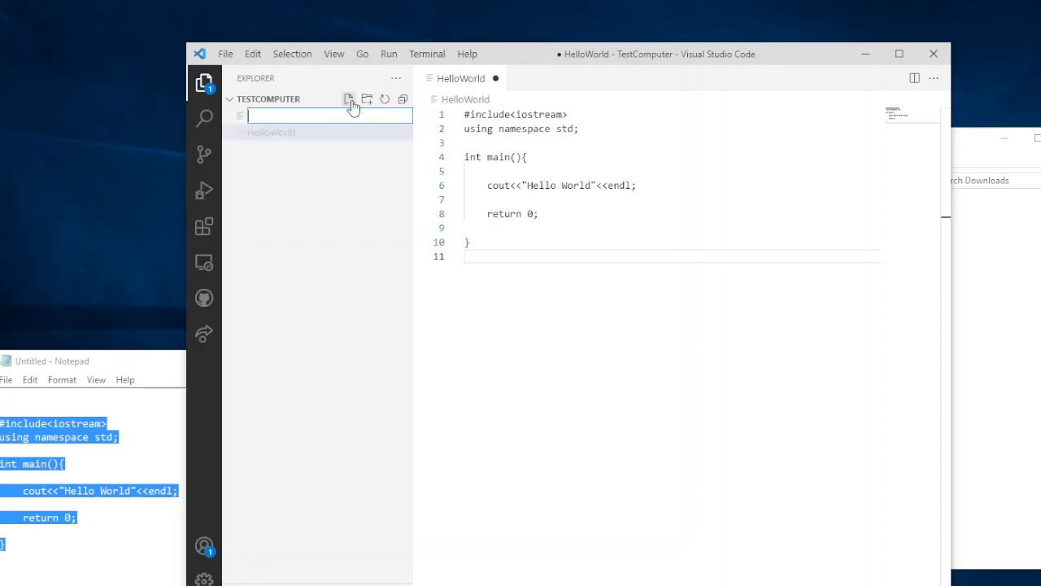
{"action": "type", "text": "HelloWorld"}
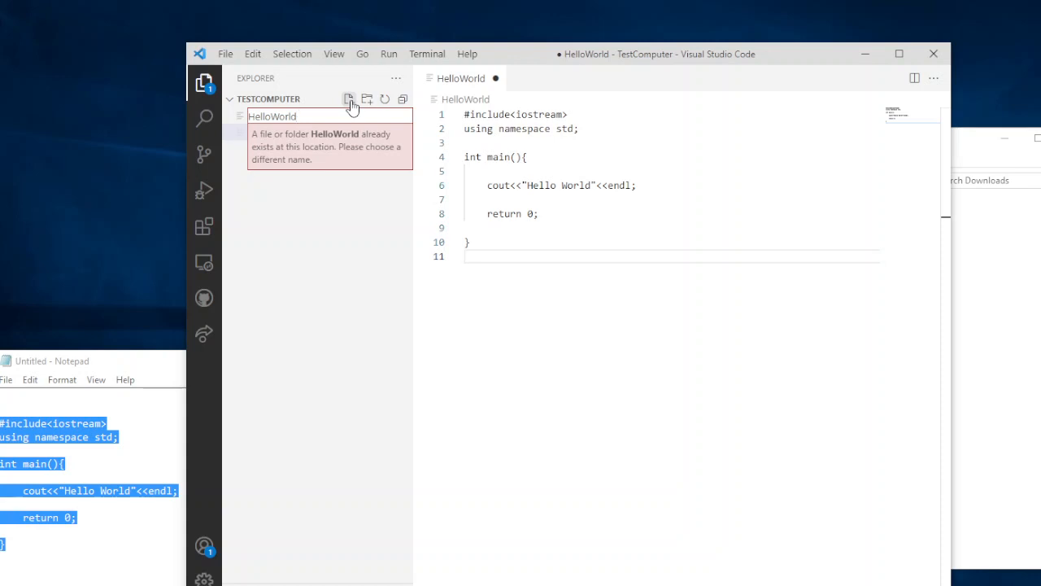
{"action": "type", "text": "1"}
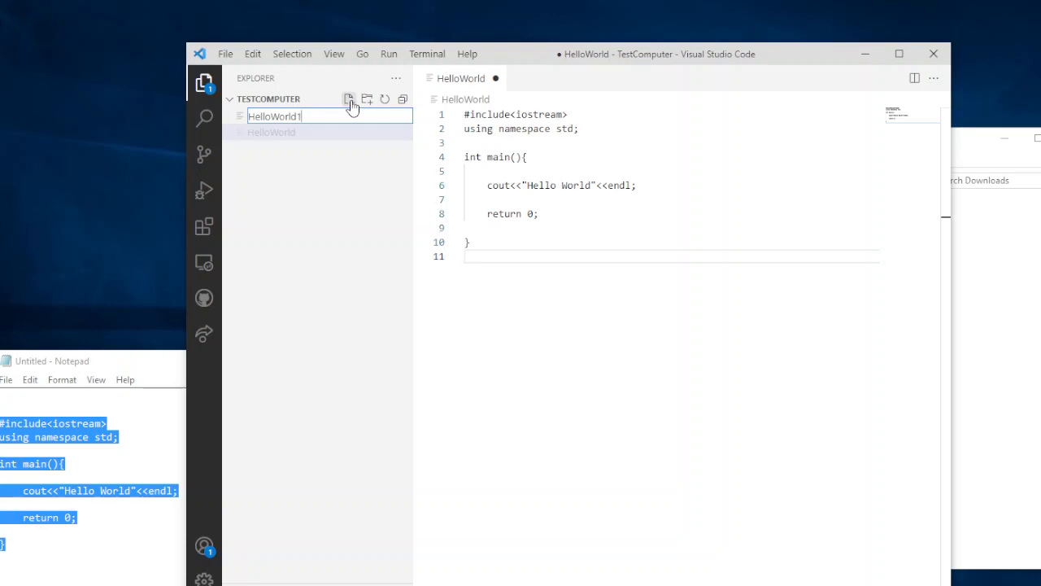
{"action": "type", "text": ".cpp"}
{"action": "key", "text": "Return"}
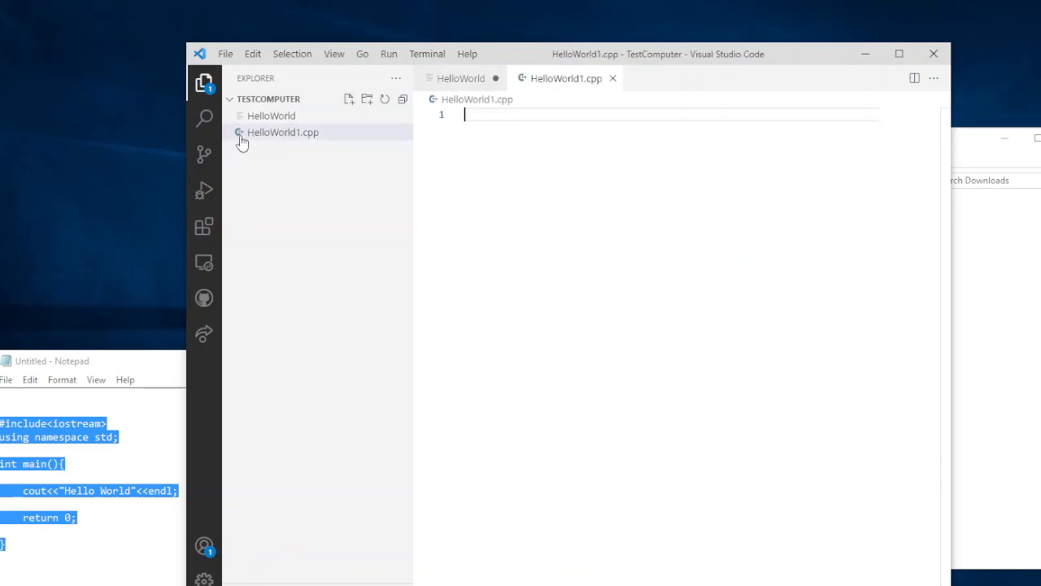
{"action": "right_click", "coordinate": [473, 114]}
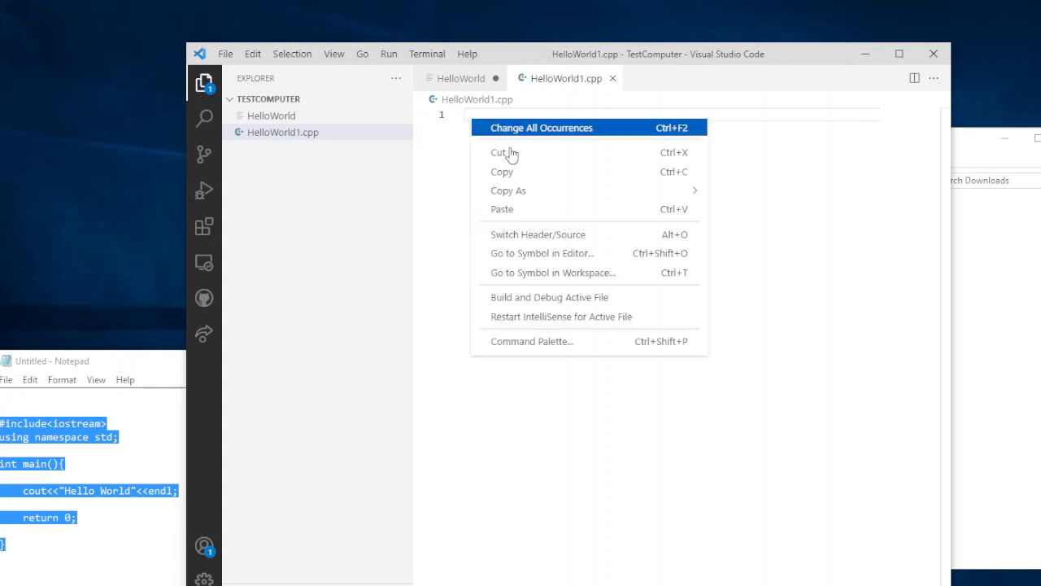
{"action": "left_click", "coordinate": [531, 213]}
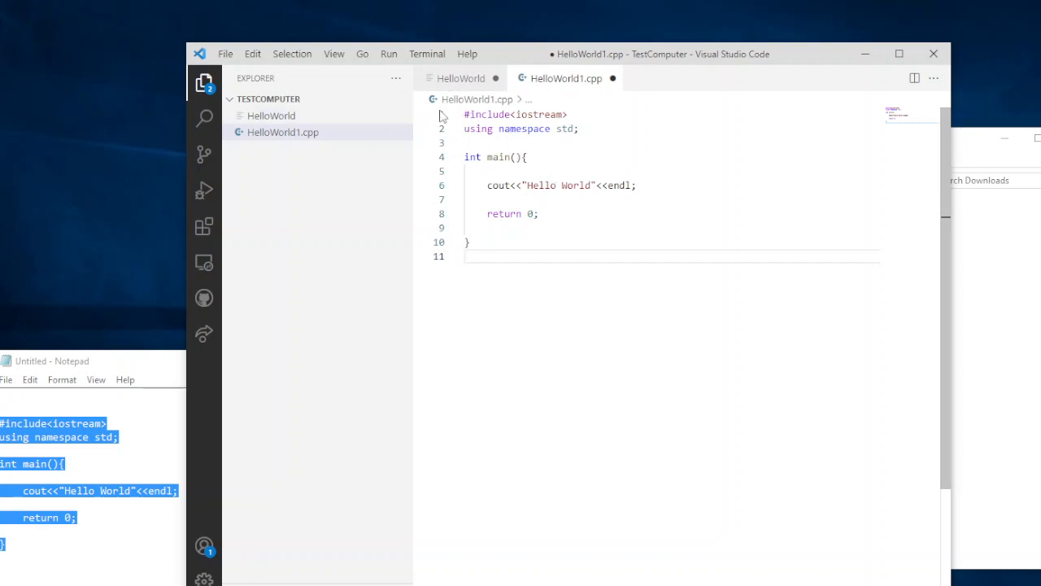
Build HelloWorld1.cpp with the C/C++: g++.exe build active file task and highlight the build result line in the output
{"action": "left_click", "coordinate": [425, 52]}
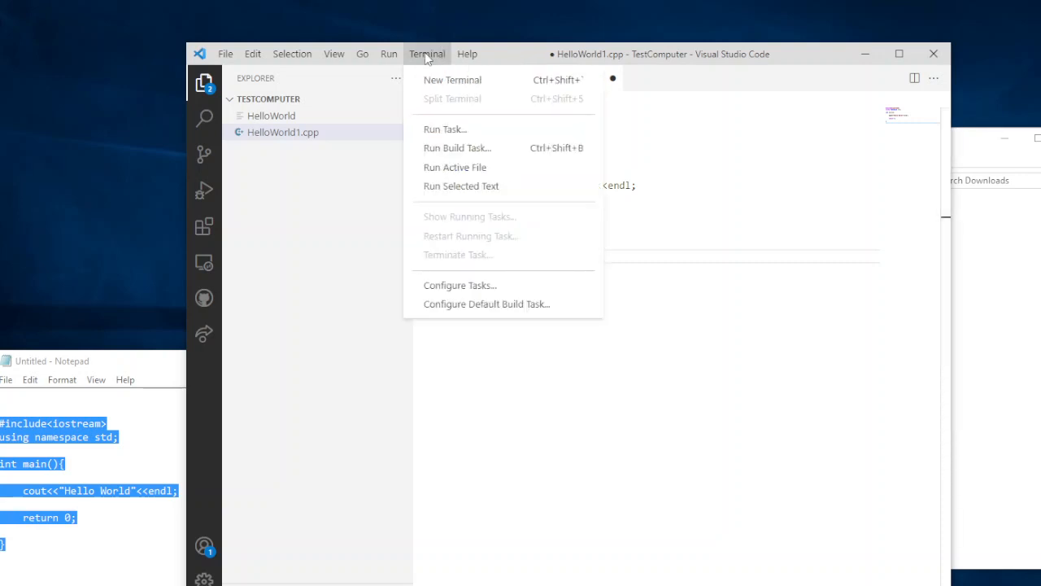
{"action": "left_click", "coordinate": [487, 150]}
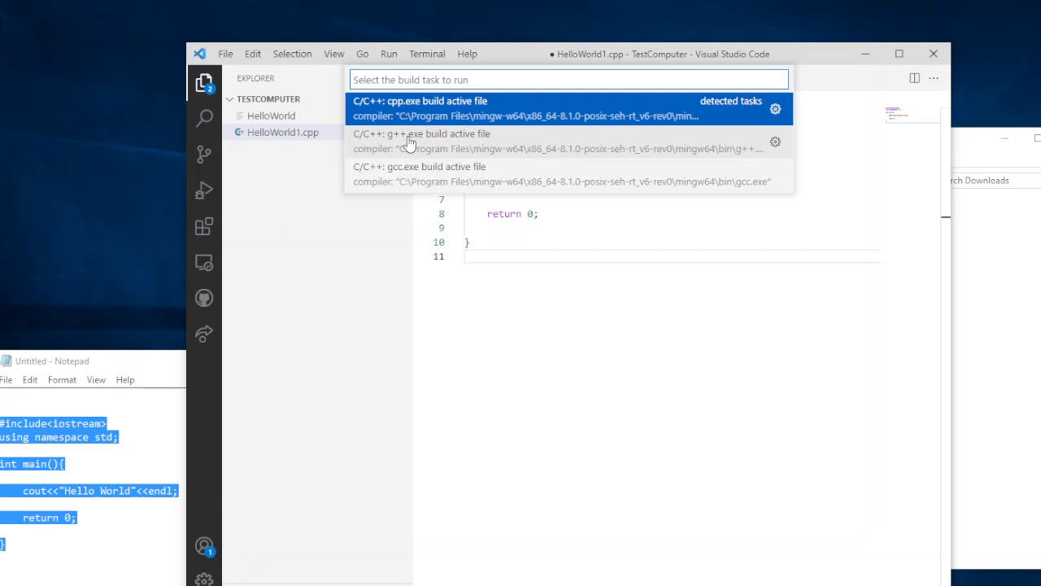
{"action": "key", "text": "Escape"}
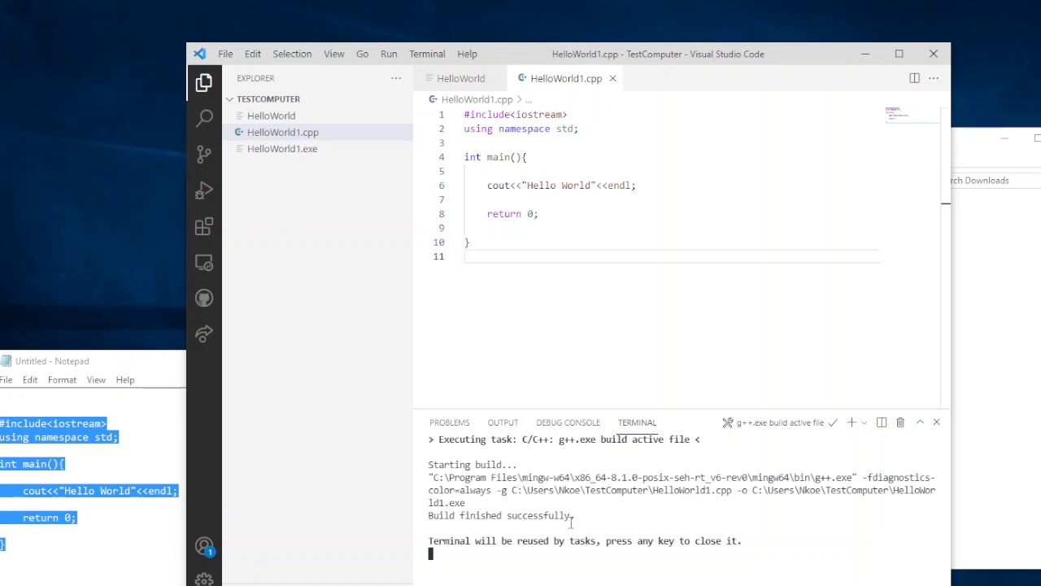
{"action": "left_click_drag", "start_coordinate": [572, 522], "coordinate": [431, 521]}
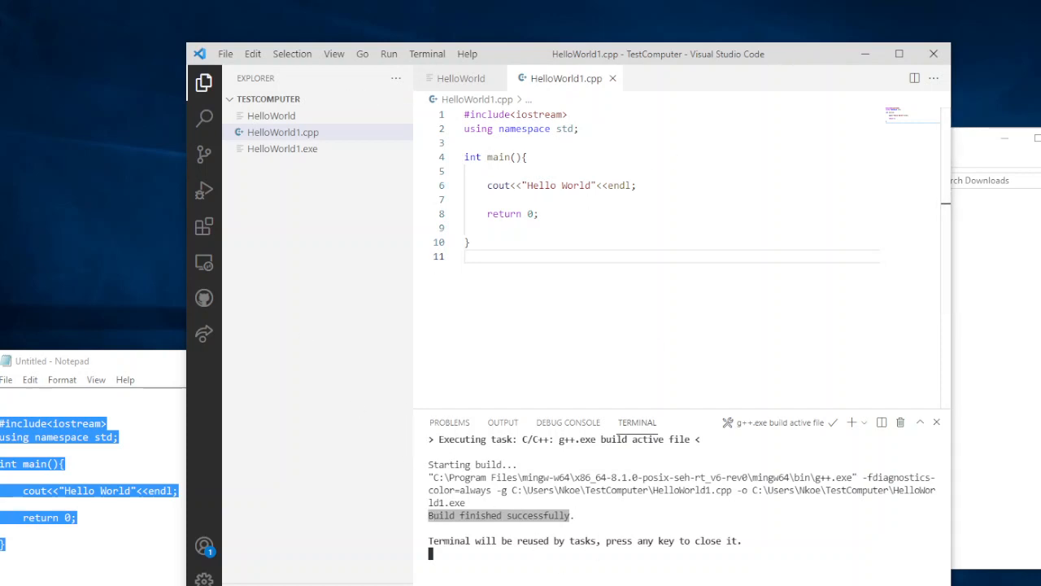
Switch to the Command Prompt and run the compiled program HelloWorld1 from the TestComputer folder
{"action": "key", "text": "alt+Tab"}
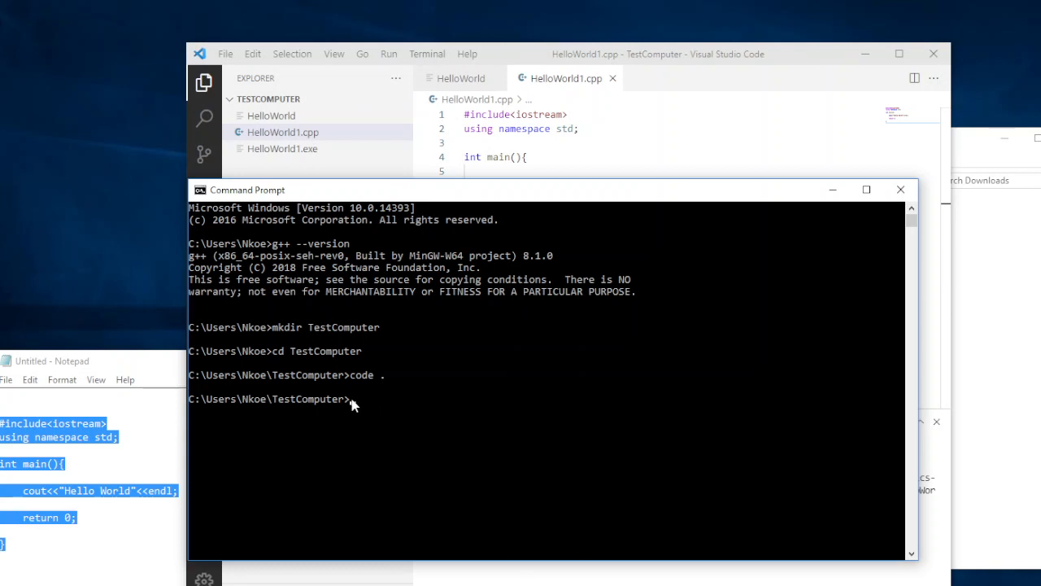
{"action": "type", "text": "lloWorld1"}
{"action": "key", "text": "Return"}
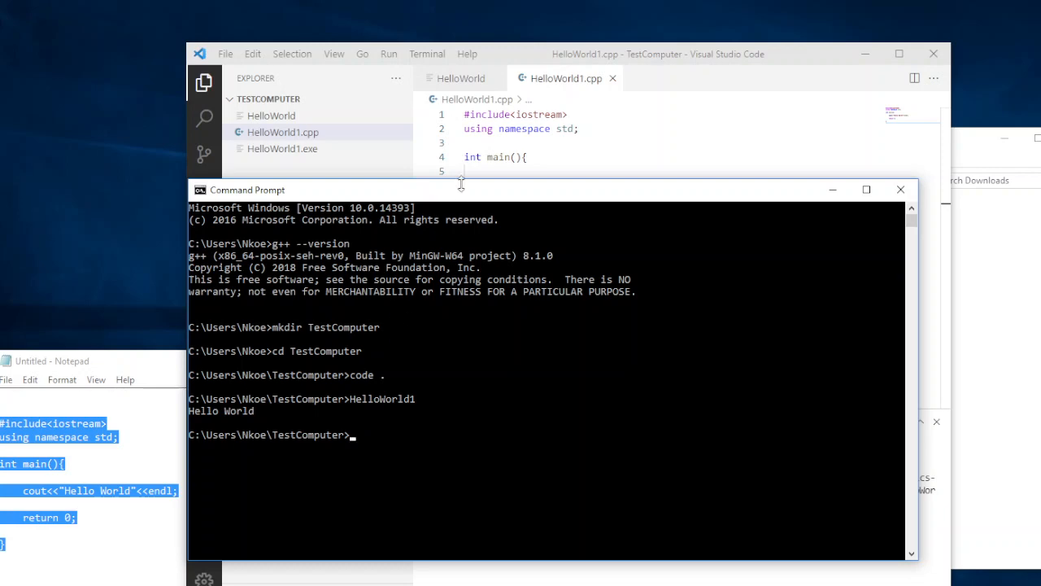
Compare the program's Command Prompt output with the text string in the cout line of HelloWorld1.cpp
{"action": "left_click_drag", "start_coordinate": [462, 189], "coordinate": [452, 297]}
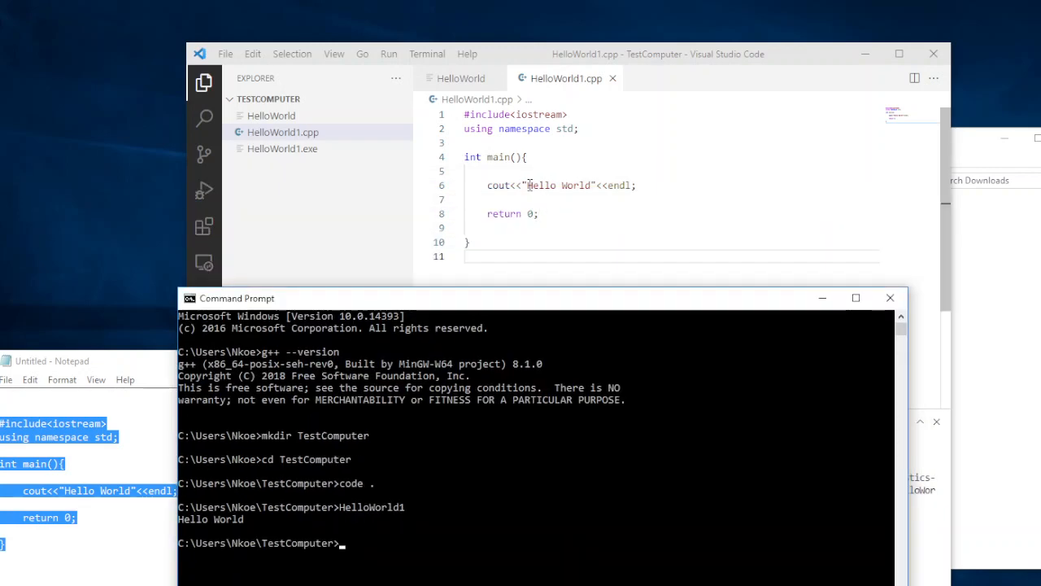
{"action": "left_click_drag", "start_coordinate": [527, 186], "coordinate": [597, 185]}
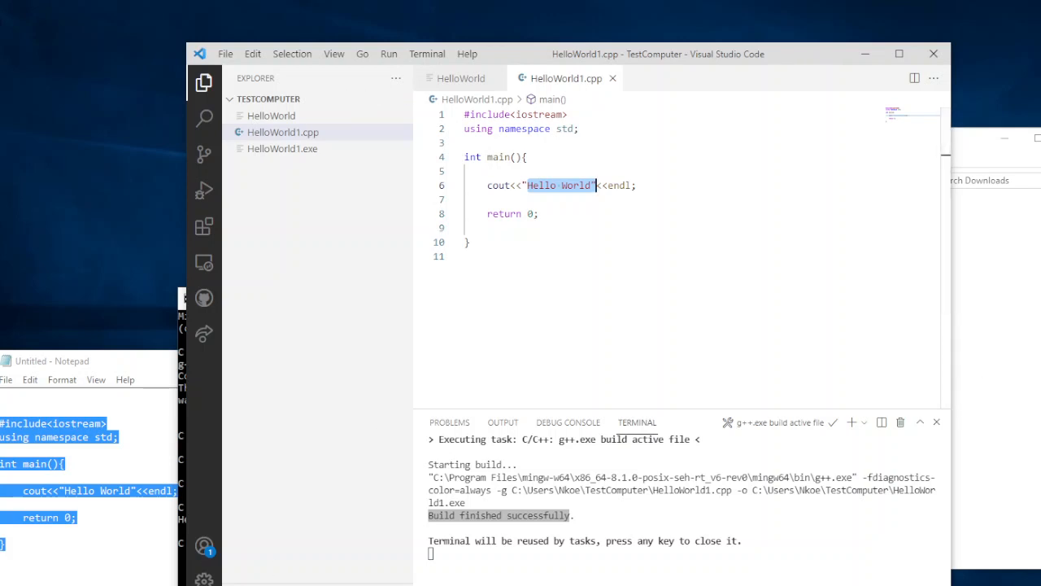
{"action": "key", "text": "alt+Tab"}
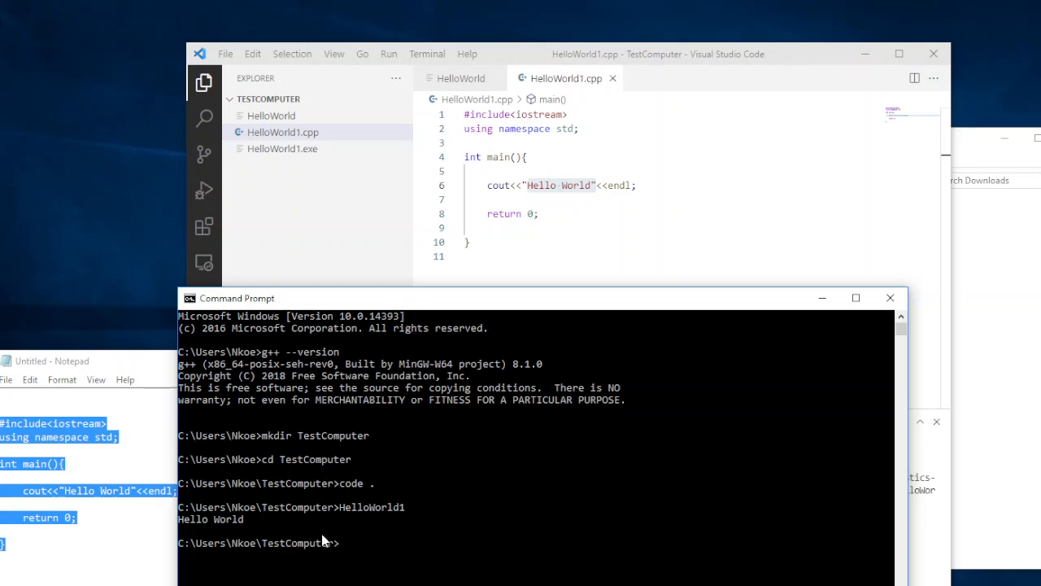
{"action": "key", "text": "alt+Tab"}
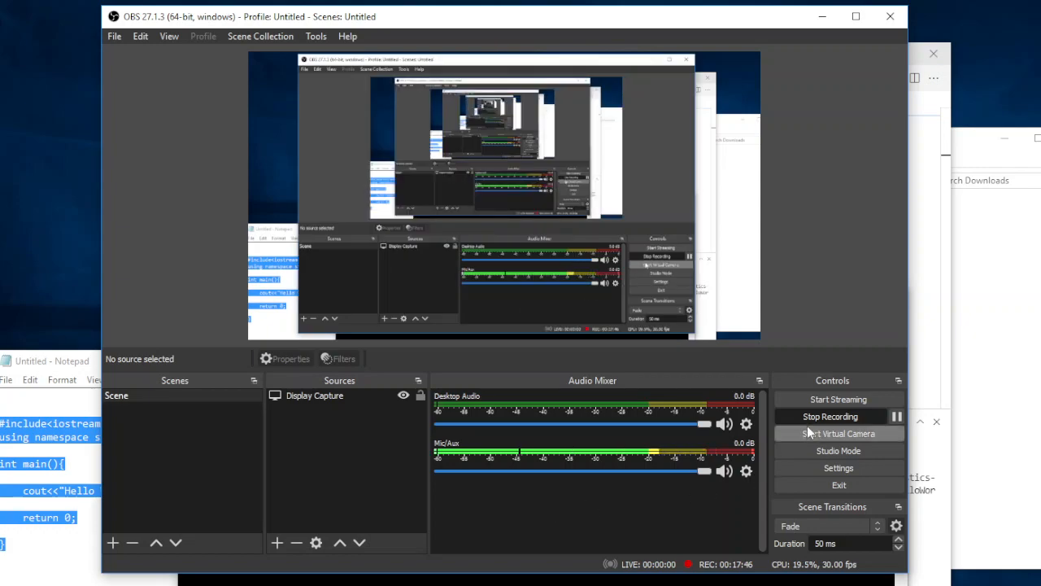